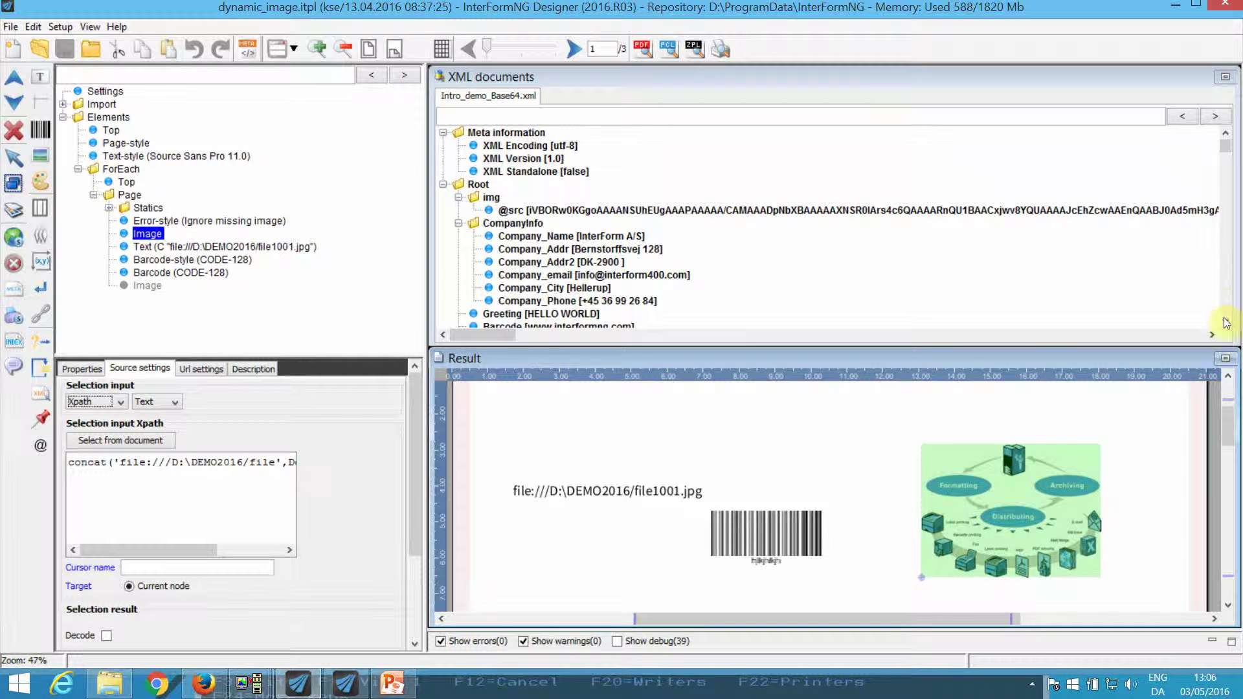
# Review the document nodes in the XML, then page through the result to page 3 and return to page 1.
pyautogui.scroll(-3, 1226, 322)
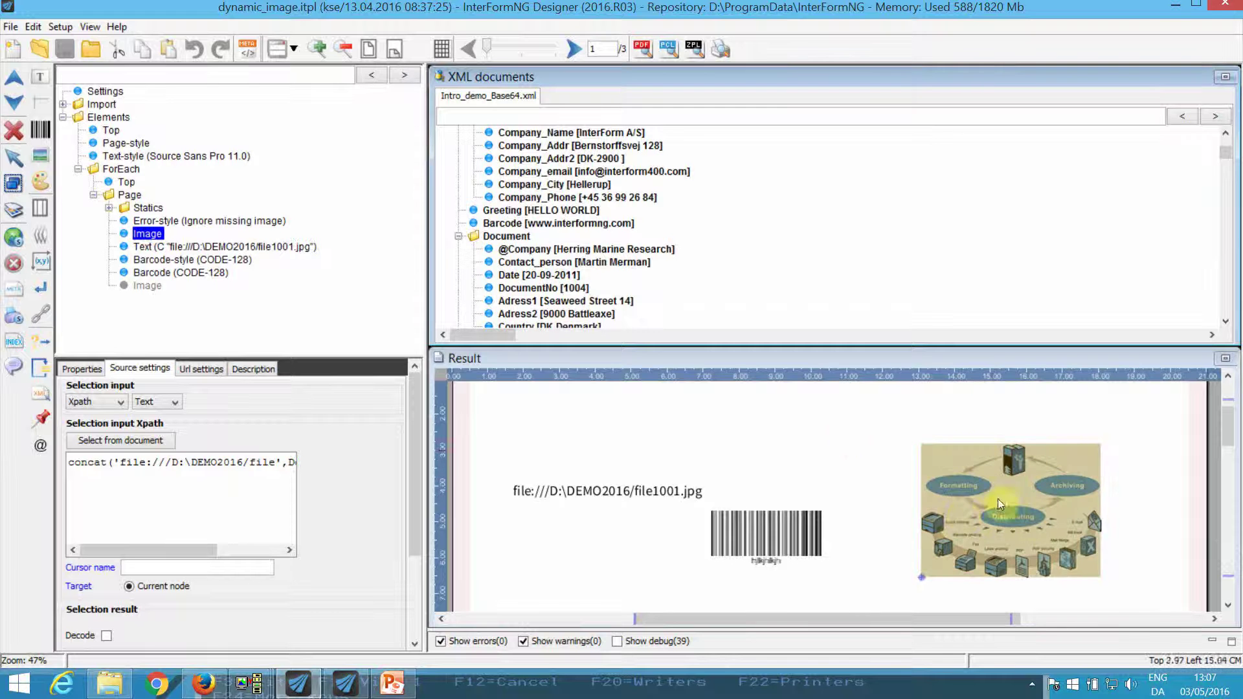
pyautogui.click(578, 48)
pyautogui.click(577, 47)
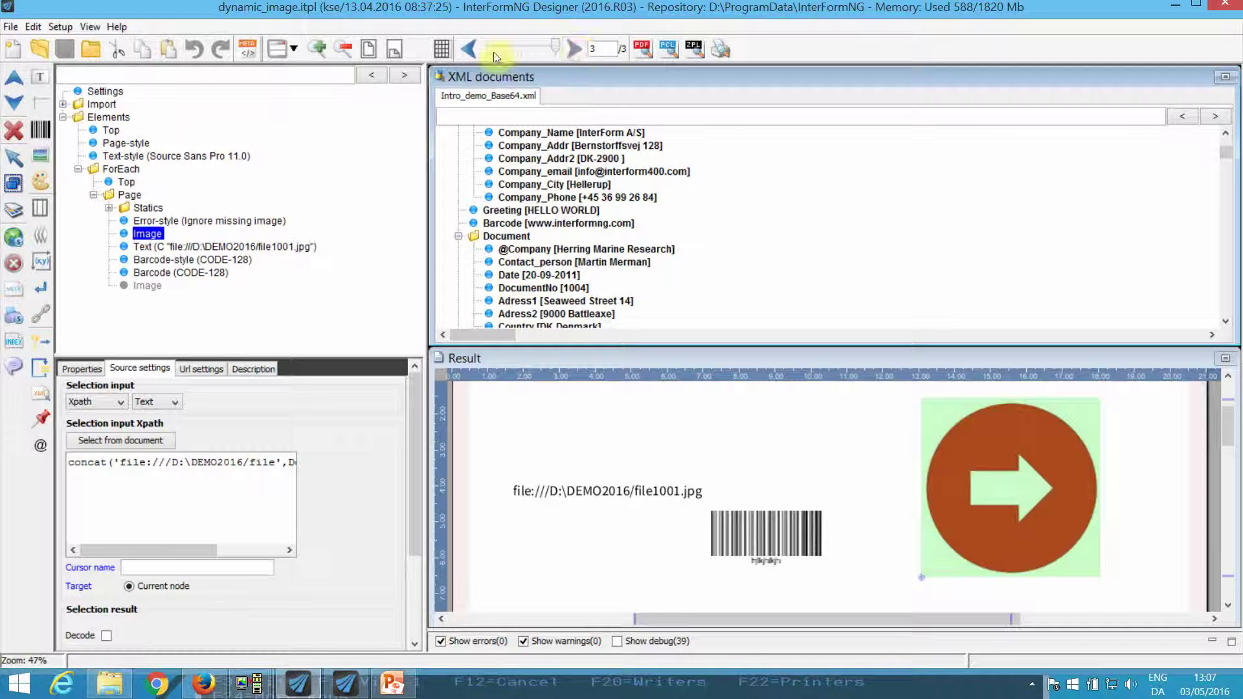
pyautogui.click(470, 49)
pyautogui.click(472, 49)
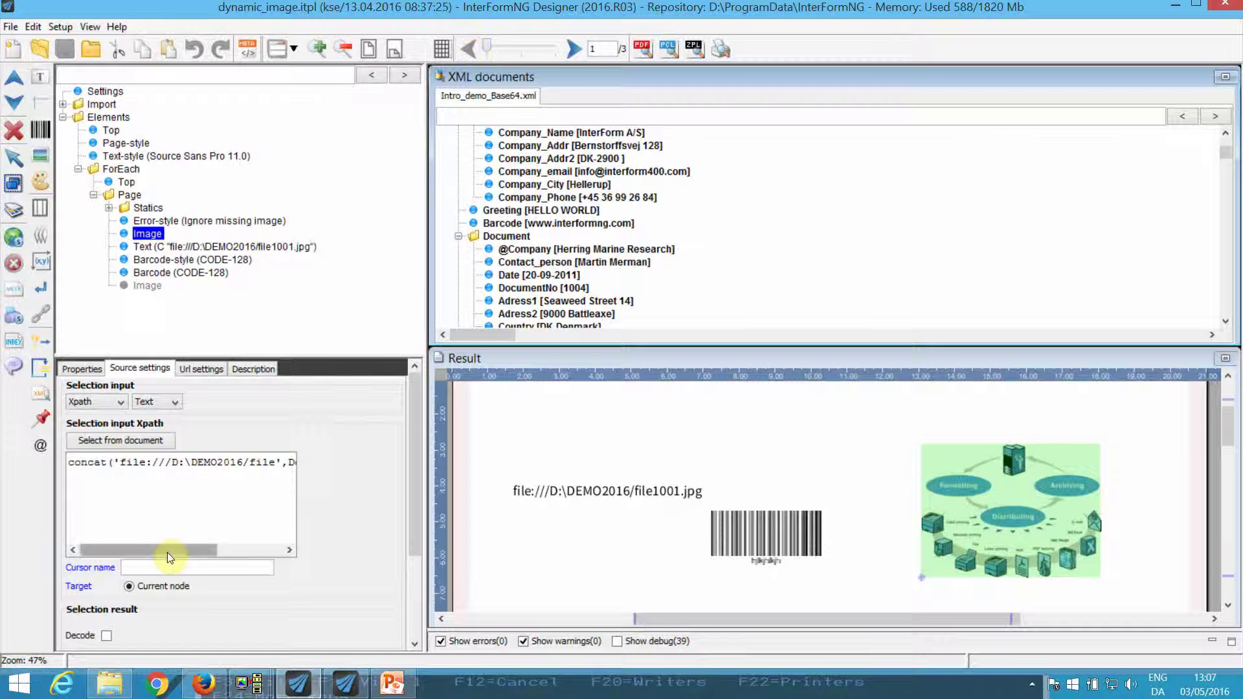
# Examine the full XPath expression and the unit, aspect ratio and width settings in the dynamic image's source settings.
pyautogui.moveTo(137, 549); pyautogui.dragTo(208, 546)
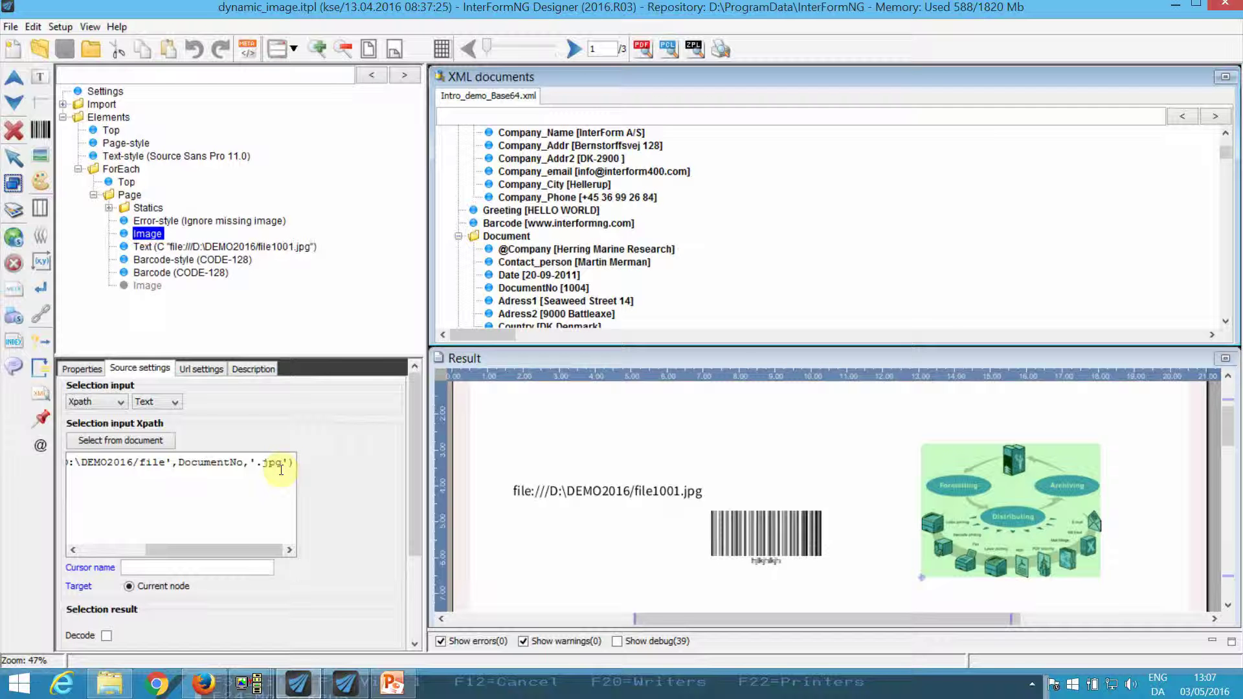
pyautogui.click(1004, 502)
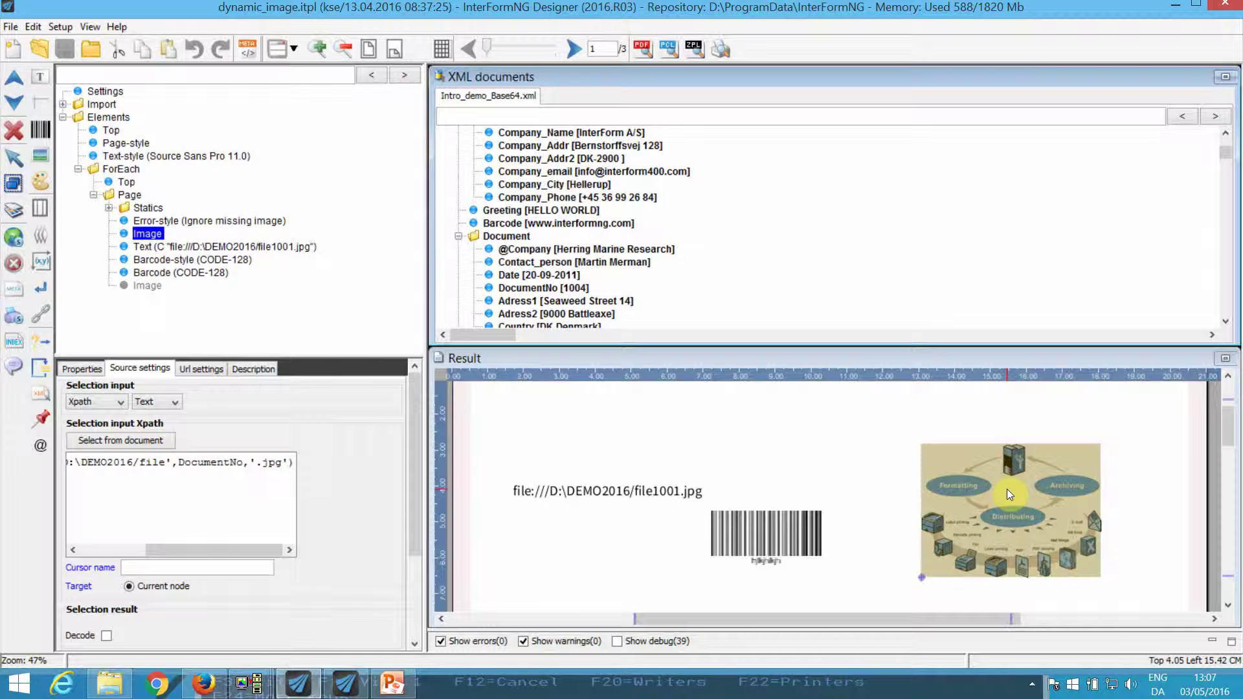
pyautogui.click(1008, 490)
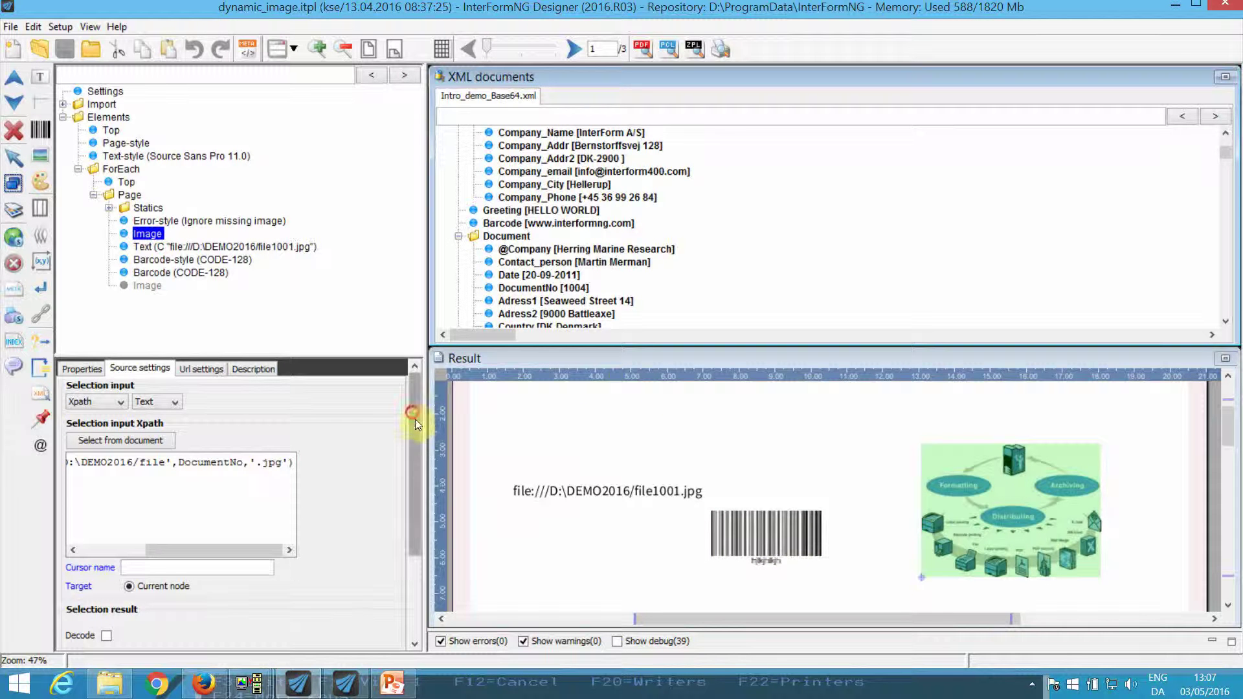
pyautogui.moveTo(415, 418); pyautogui.dragTo(407, 515)
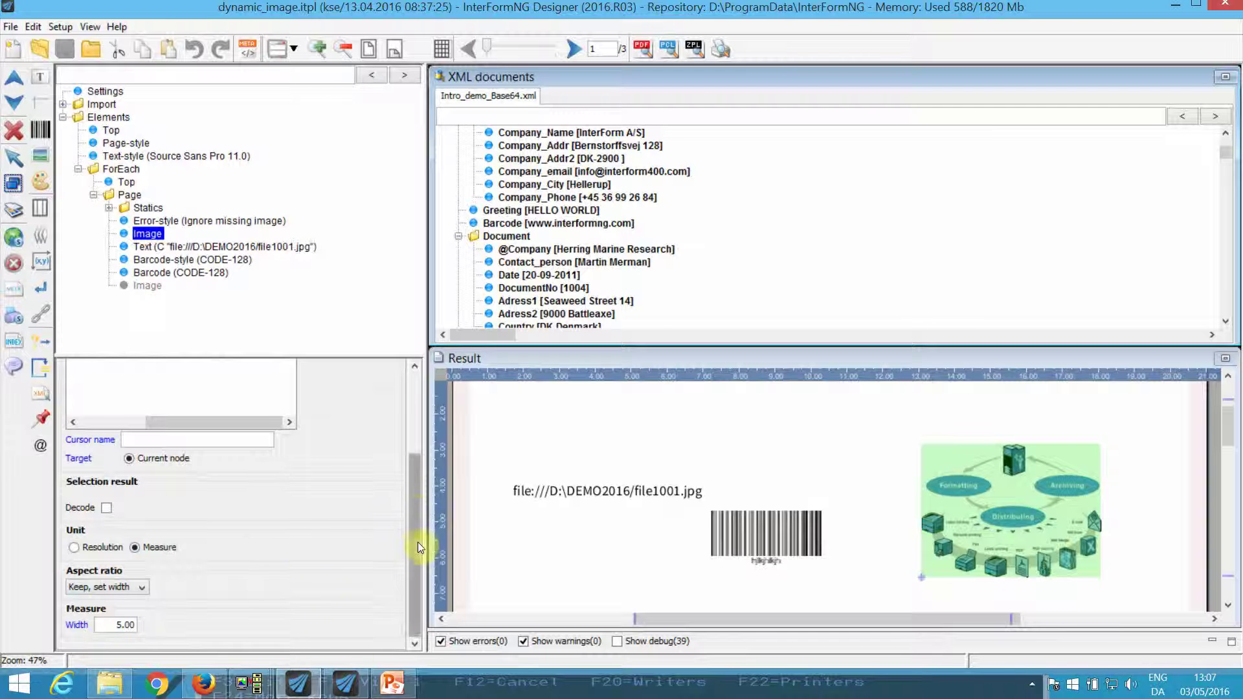
pyautogui.moveTo(418, 542); pyautogui.dragTo(405, 450)
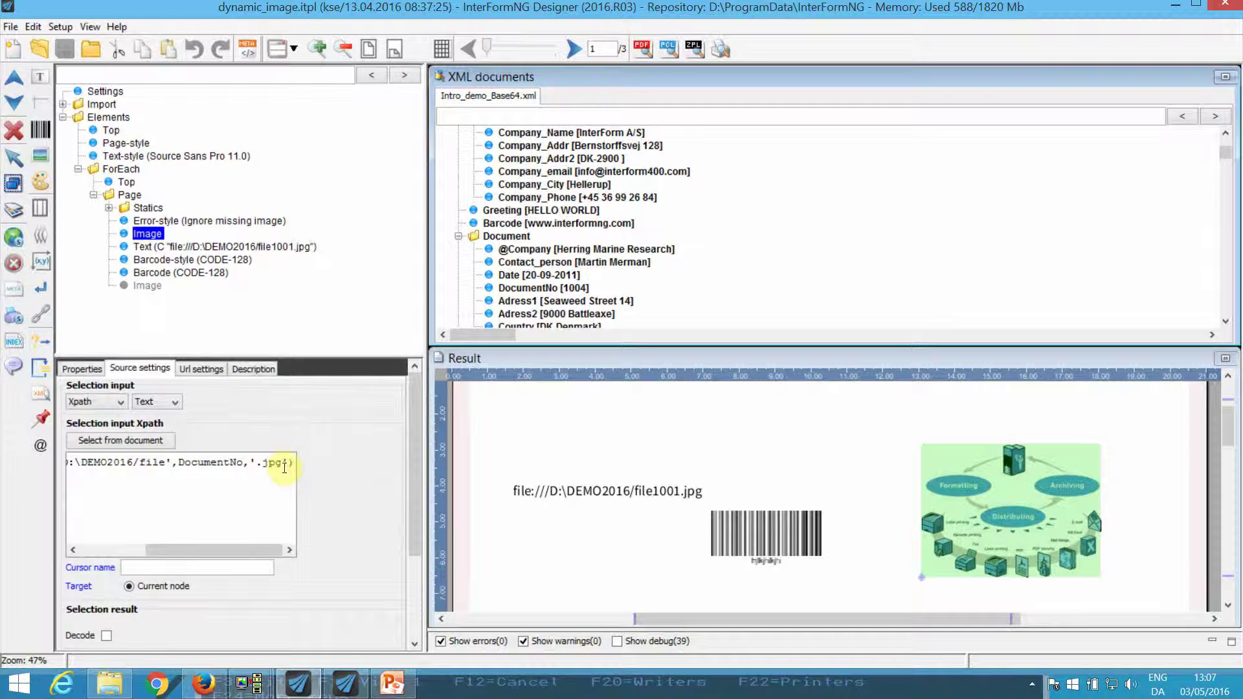
# Check which image references are offered in the image's properties, leaving the reference empty.
pyautogui.click(88, 371)
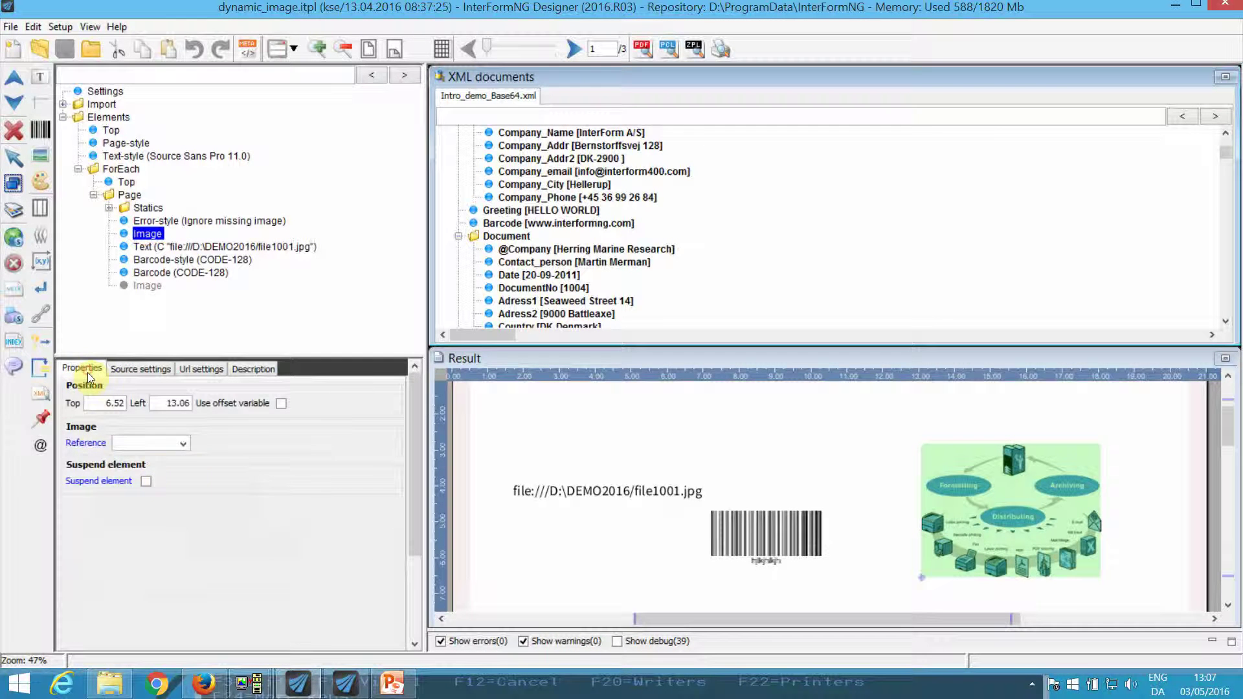
pyautogui.click(184, 442)
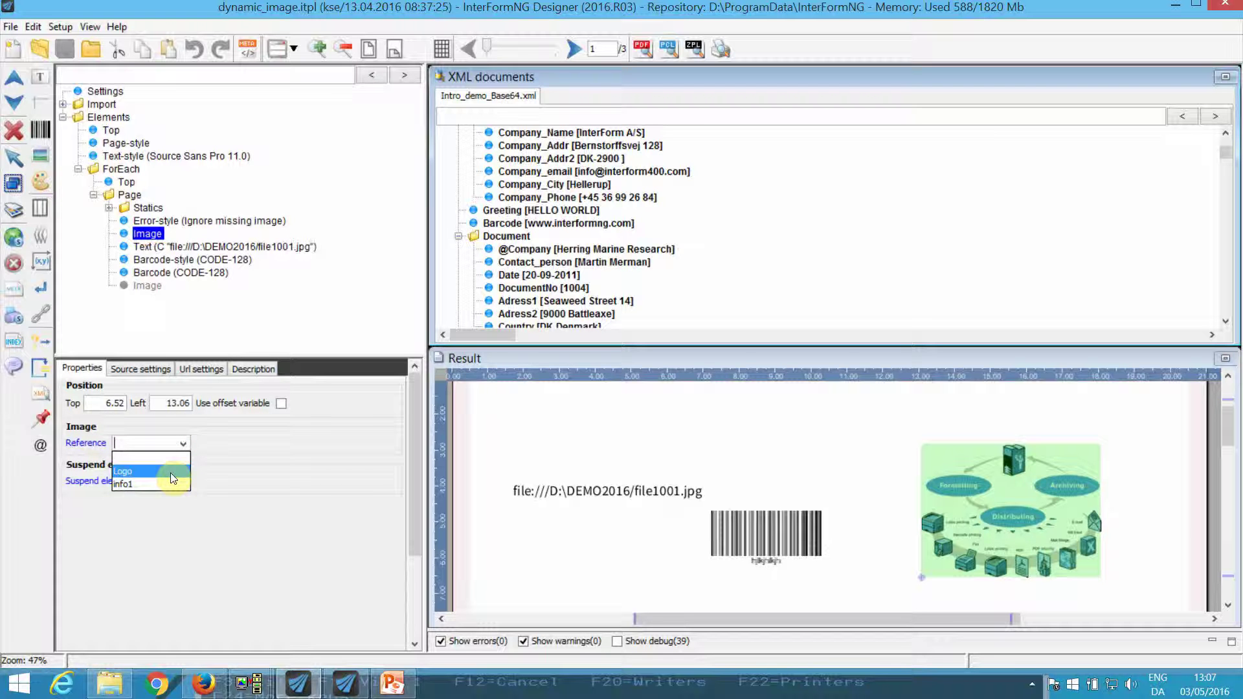
pyautogui.click(134, 366)
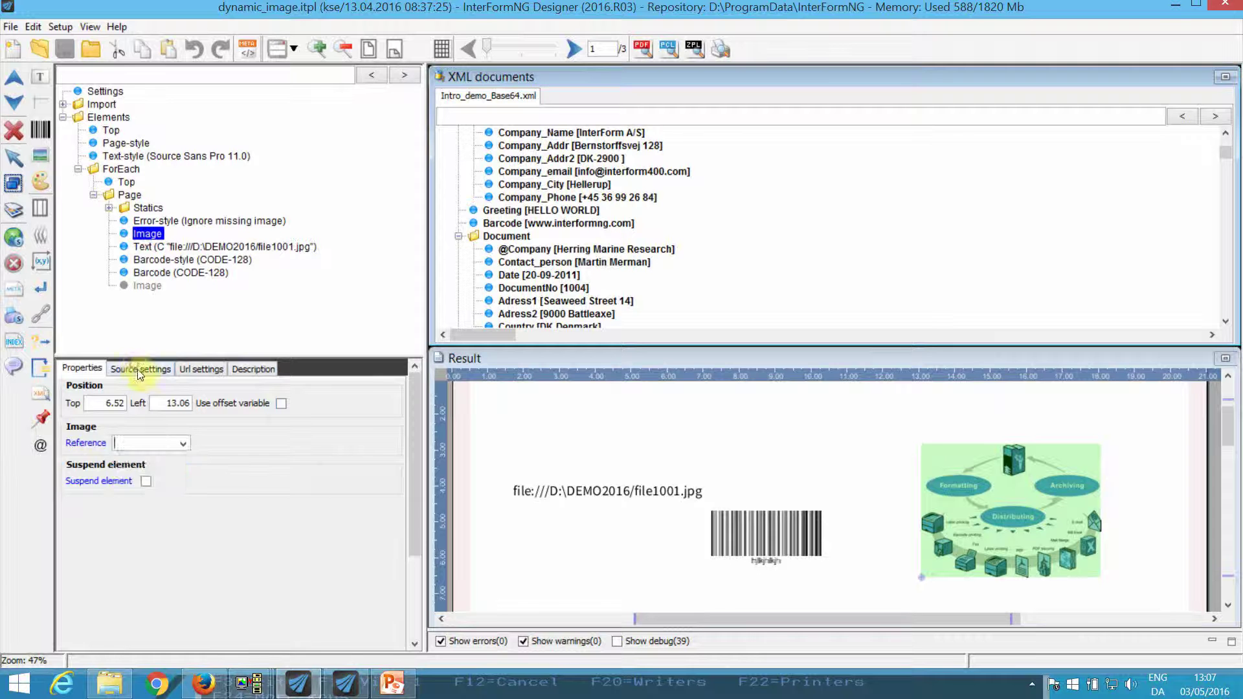
pyautogui.click(138, 367)
pyautogui.click(82, 368)
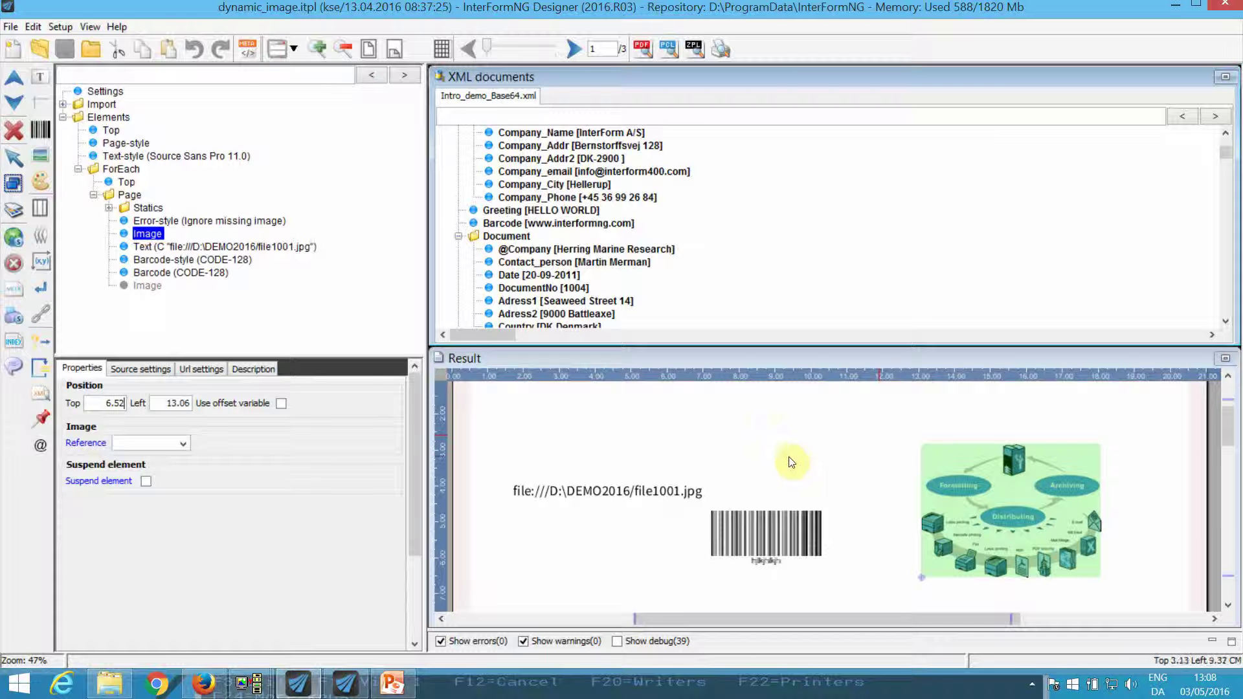
pyautogui.click(14, 29)
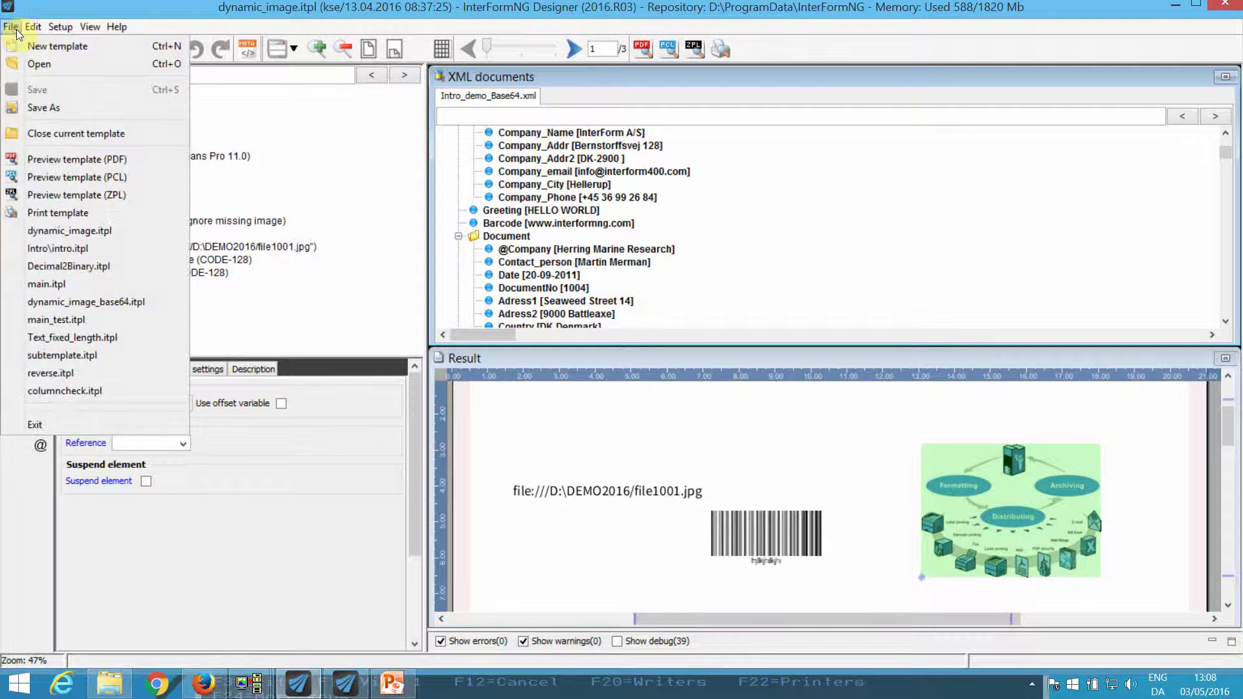
pyautogui.click(124, 301)
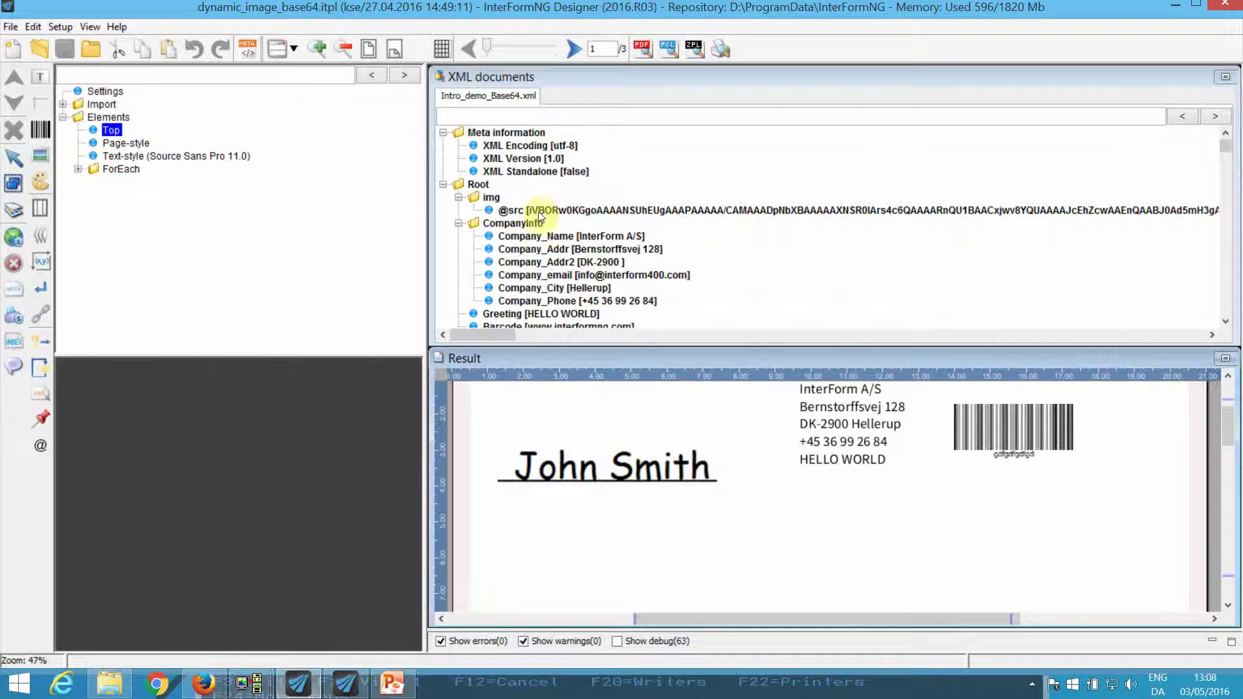
pyautogui.click(538, 210)
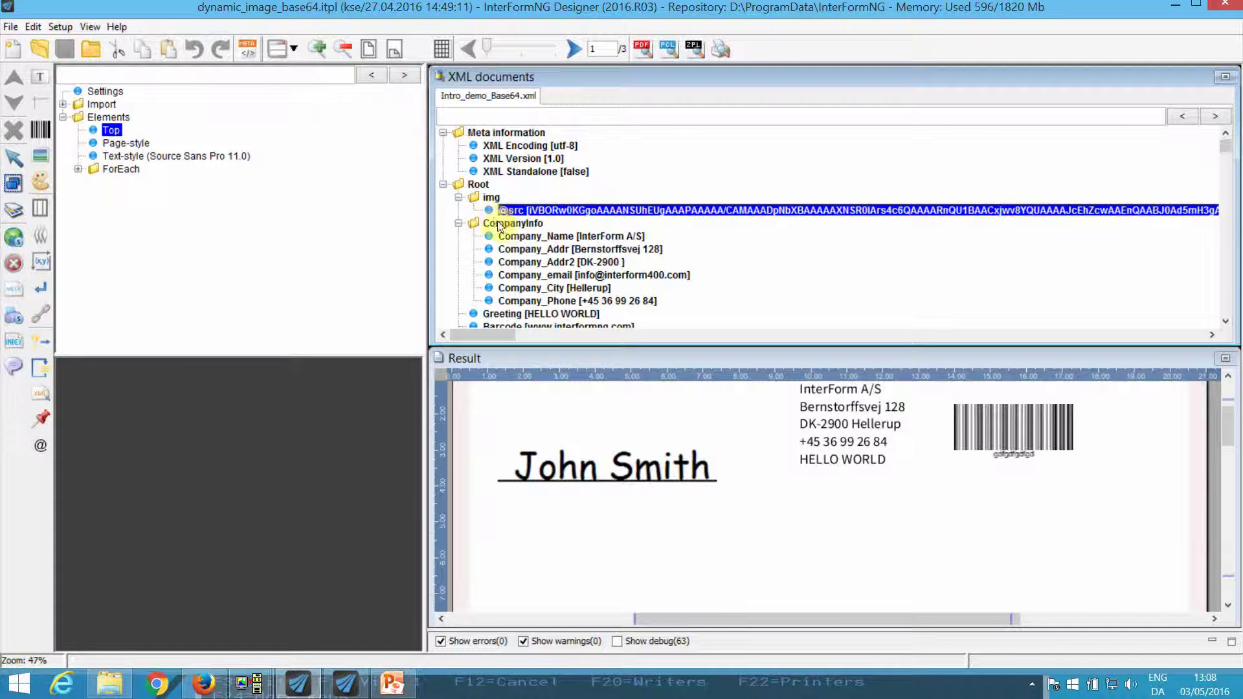
# Select the signature image in the result and examine the full base64 XPath expression in its source settings.
pyautogui.click(558, 469)
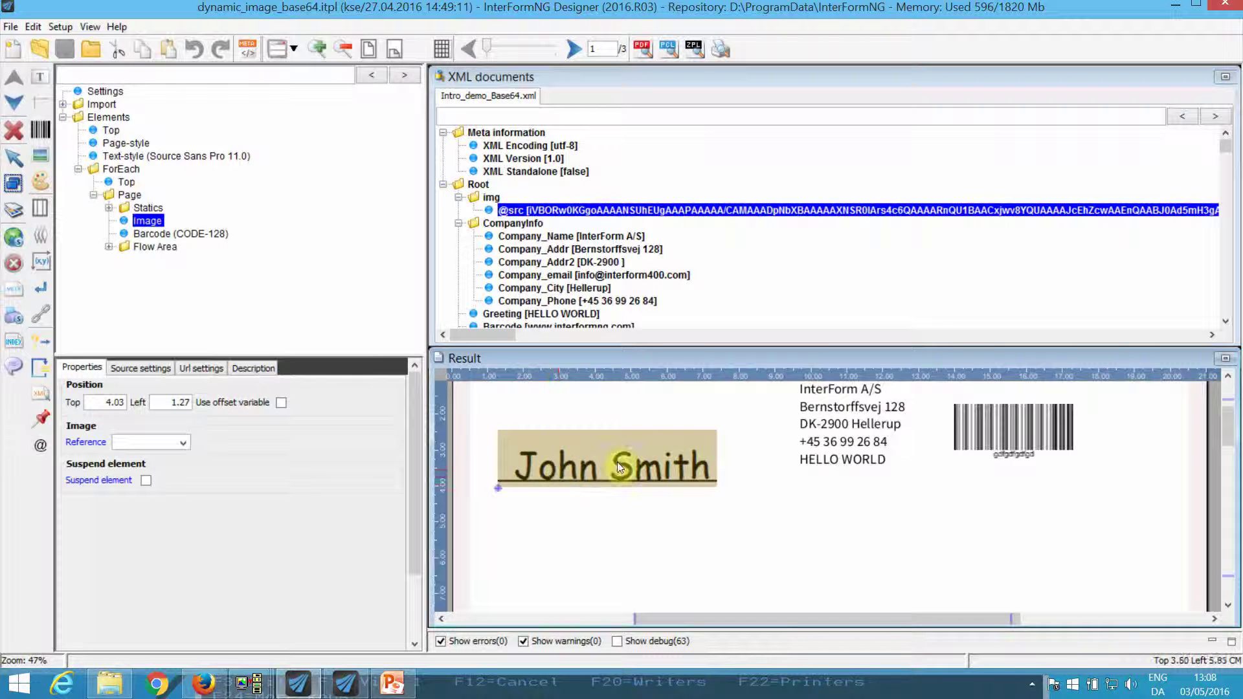
pyautogui.click(140, 368)
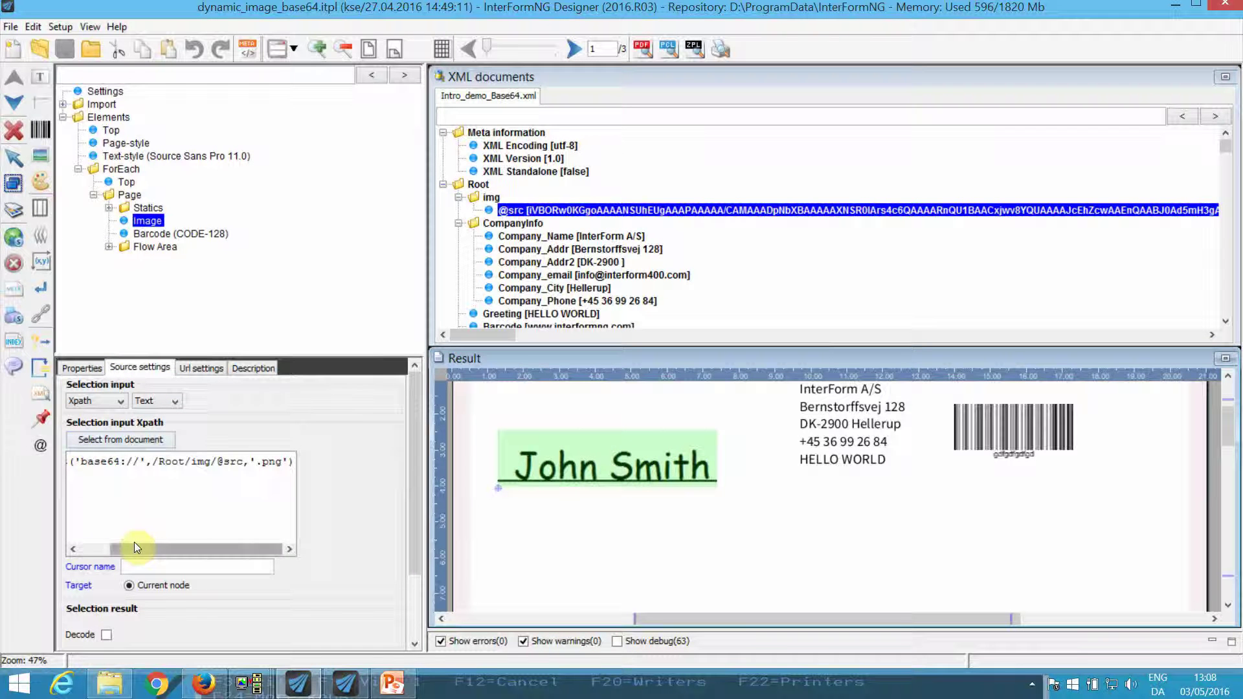
pyautogui.moveTo(134, 546); pyautogui.dragTo(41, 547)
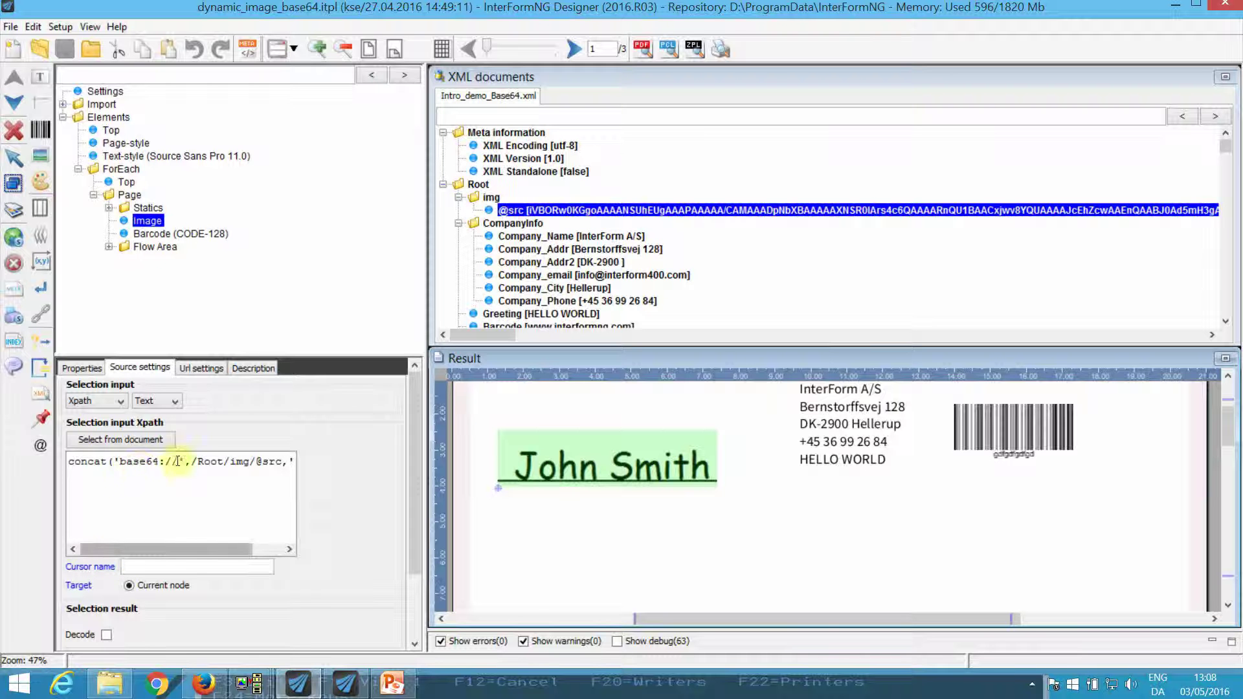
pyautogui.moveTo(172, 549); pyautogui.dragTo(198, 550)
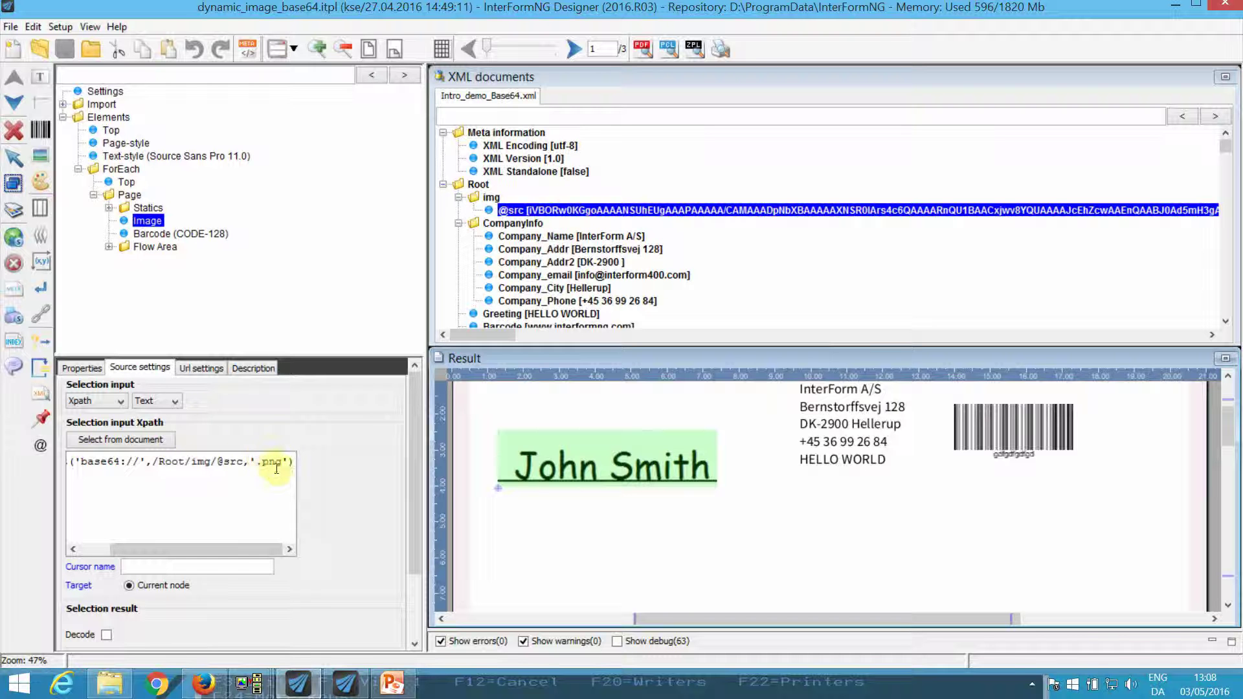
pyautogui.click(604, 490)
# Switch to Firefox and show the Online Base64 Image Encoder/Decoder page.
pyautogui.click(206, 687)
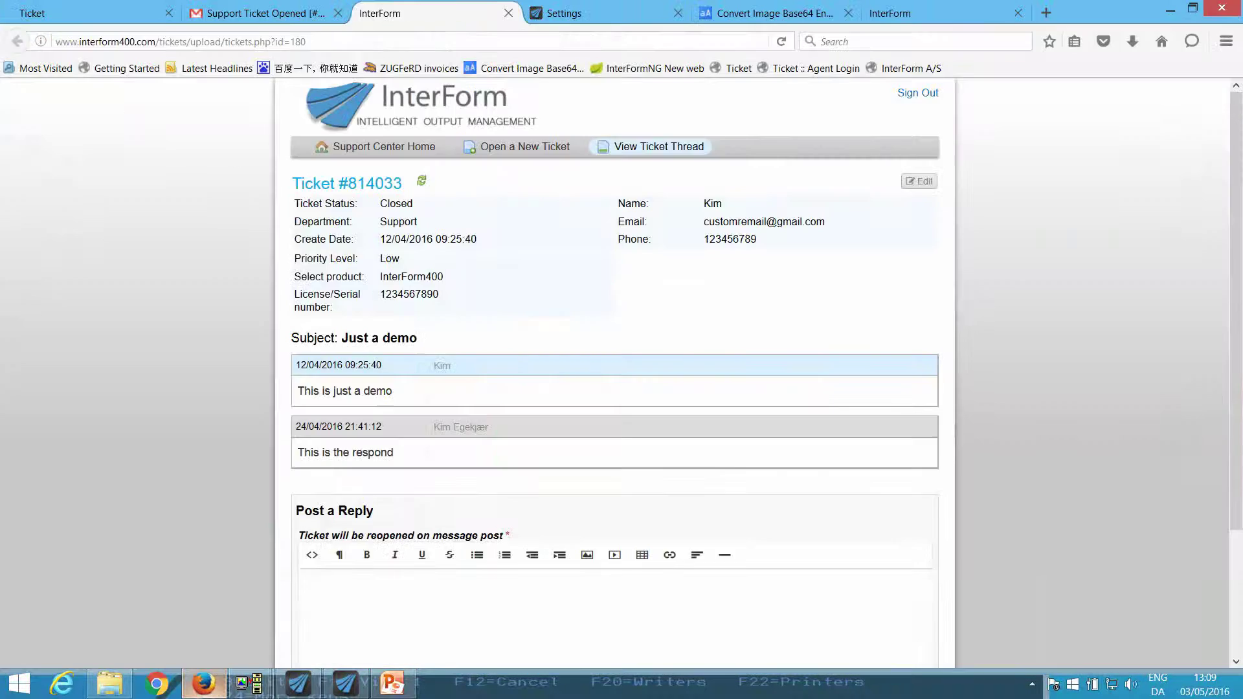
pyautogui.click(777, 16)
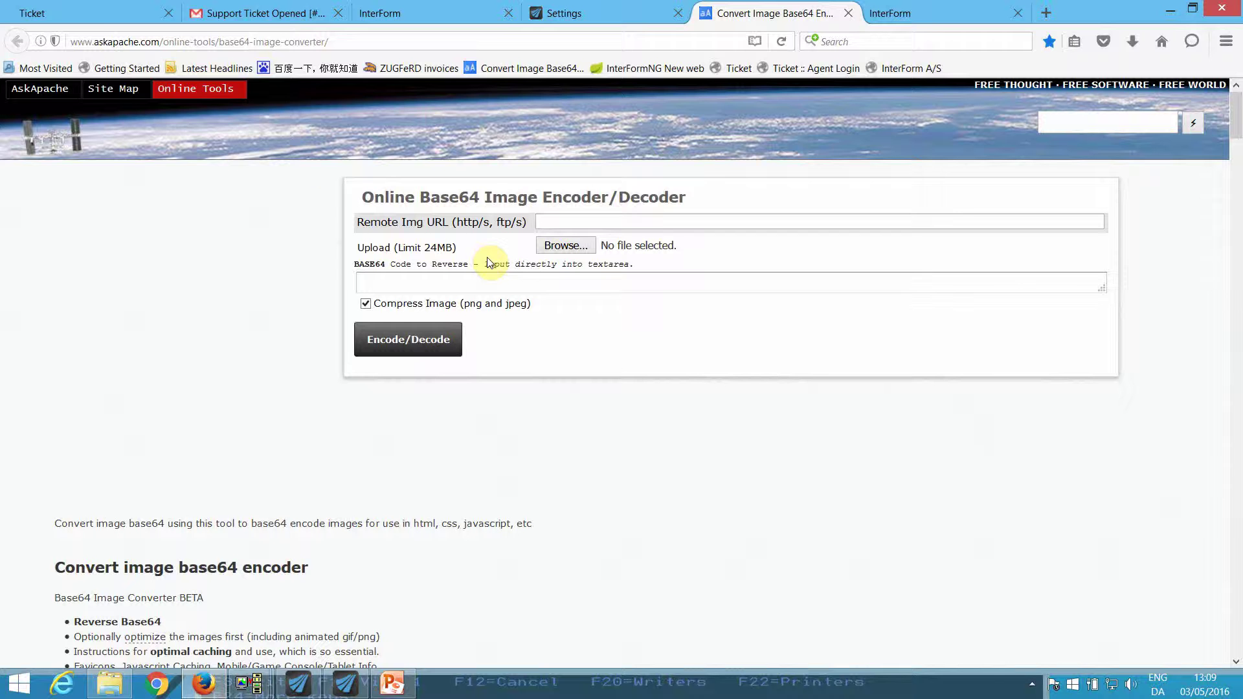
pyautogui.moveTo(246, 106)
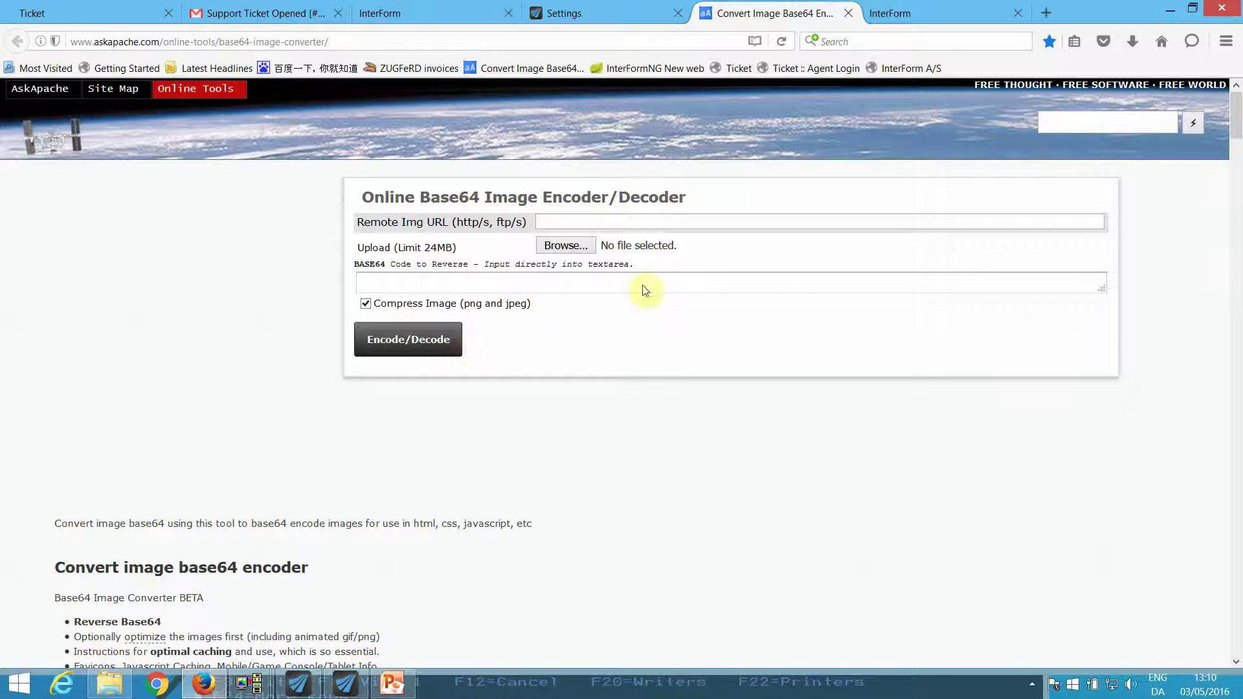
# Switch to the DEMO2016 folder in File Explorer, view the source of Image_ref.html in Notepad++ and close the editor.
pyautogui.moveTo(111, 684)
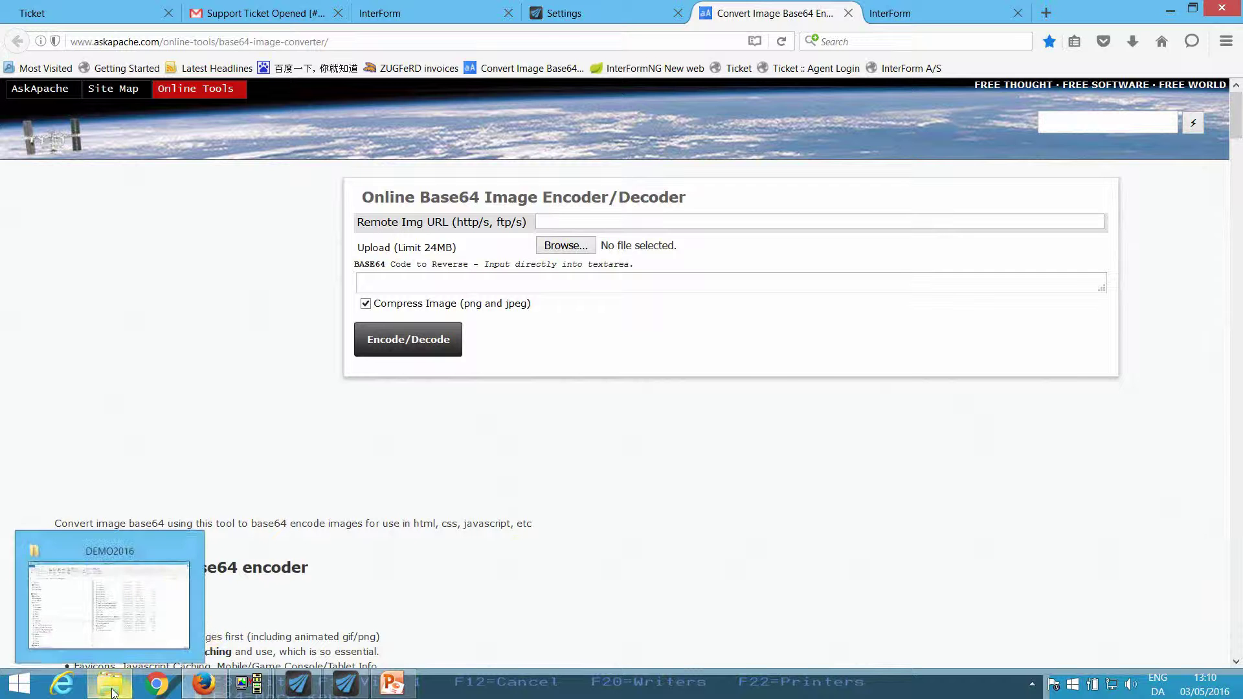
pyautogui.click(153, 609)
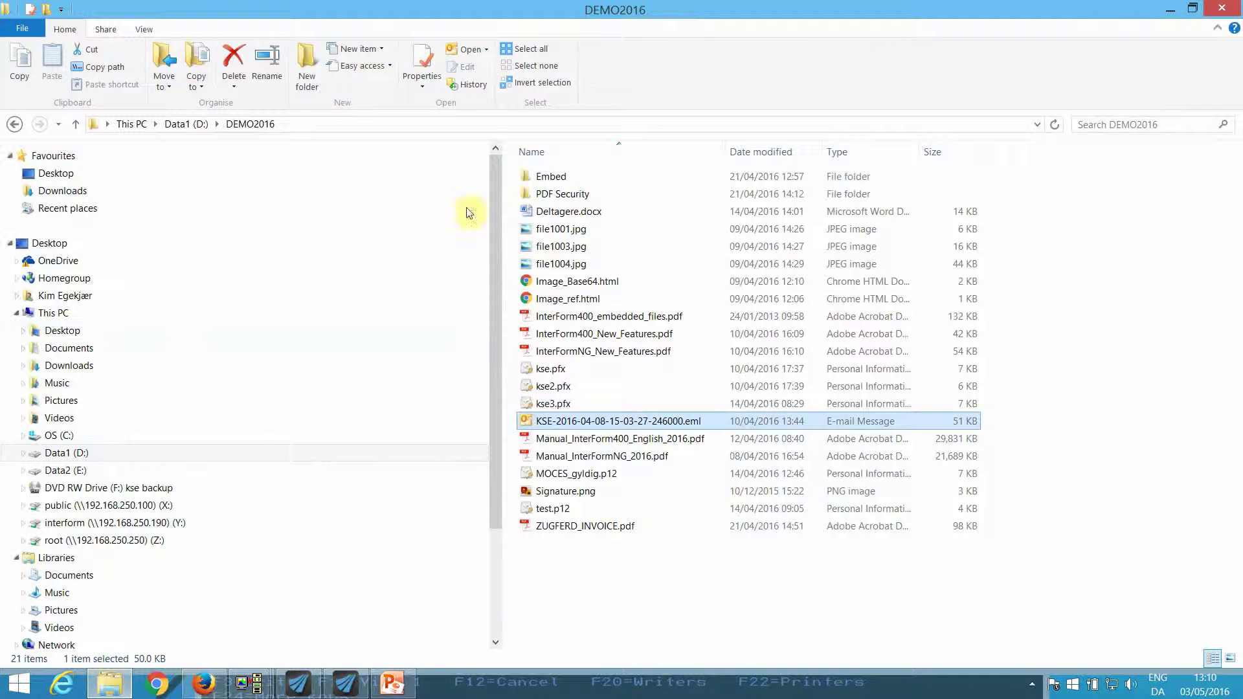
pyautogui.rightClick(584, 303)
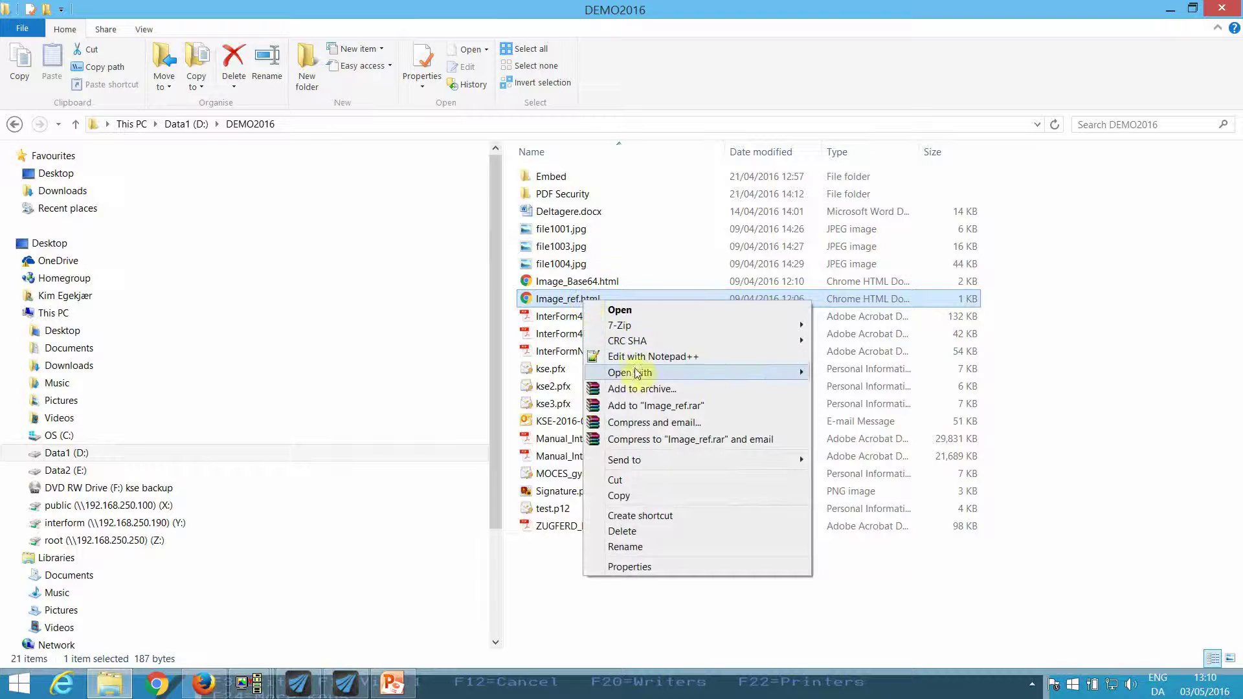
pyautogui.moveTo(638, 374)
pyautogui.click(791, 445)
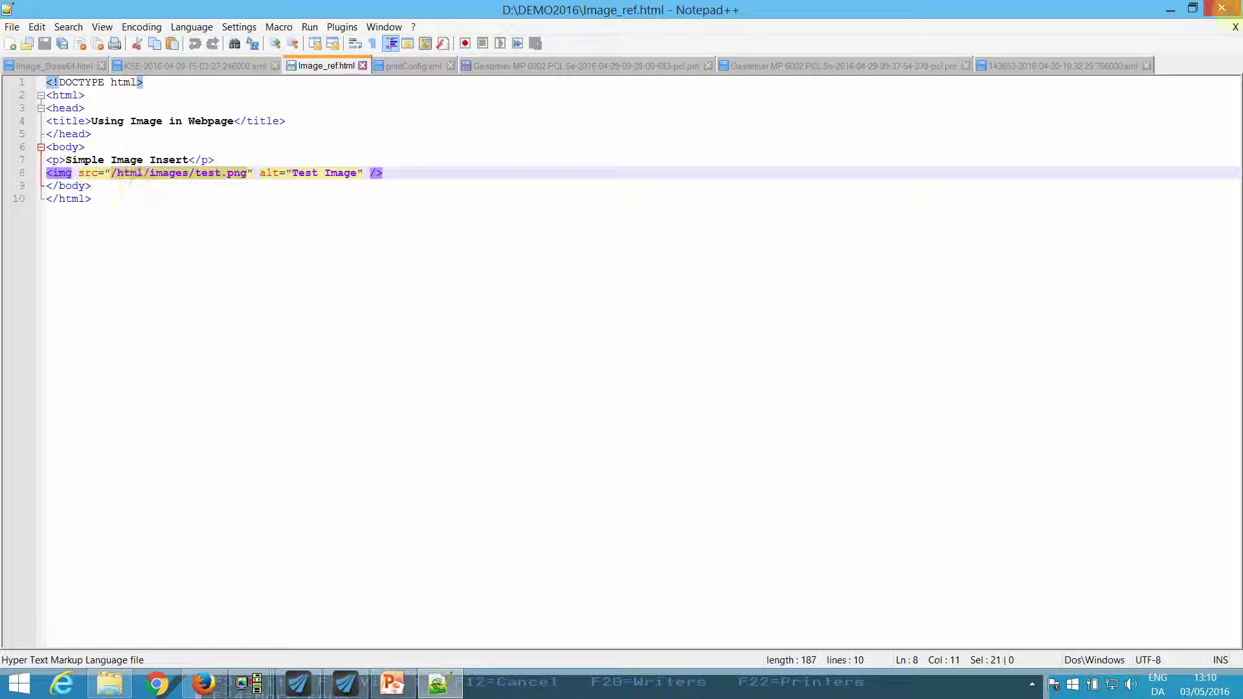
pyautogui.click(1222, 8)
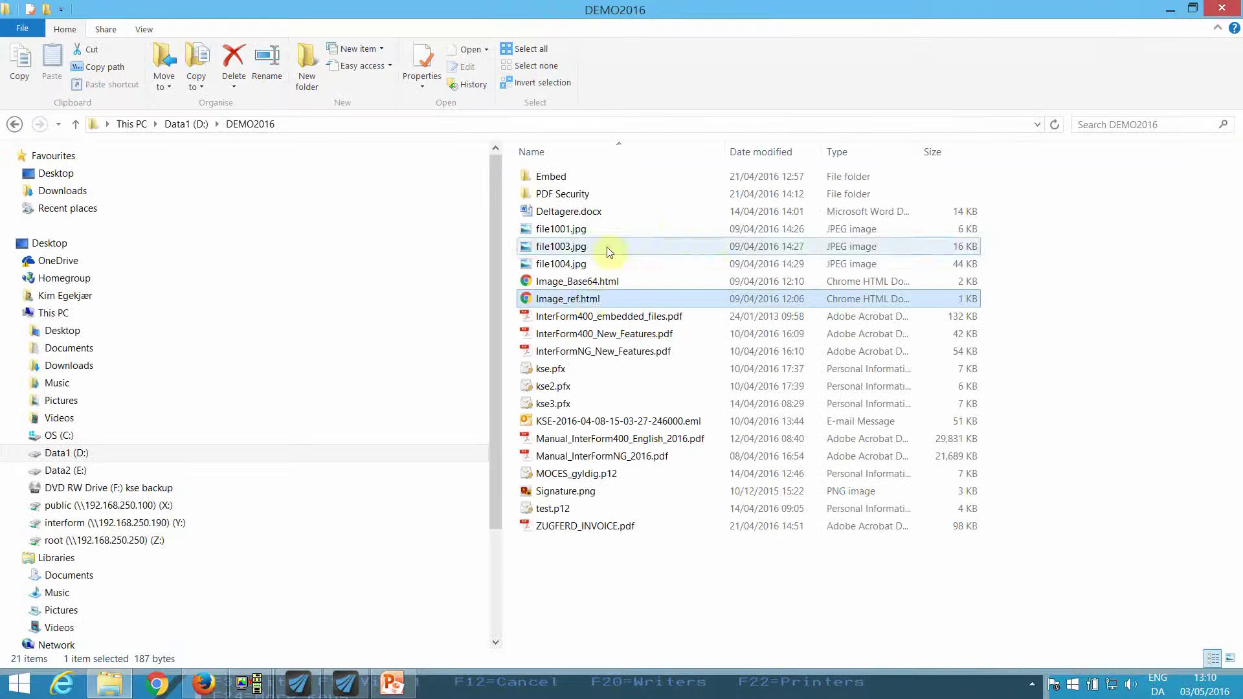
# Inspect the embedded image data of Image_Base64.html in Notepad++, then view the rendered page in Chrome.
pyautogui.rightClick(579, 283)
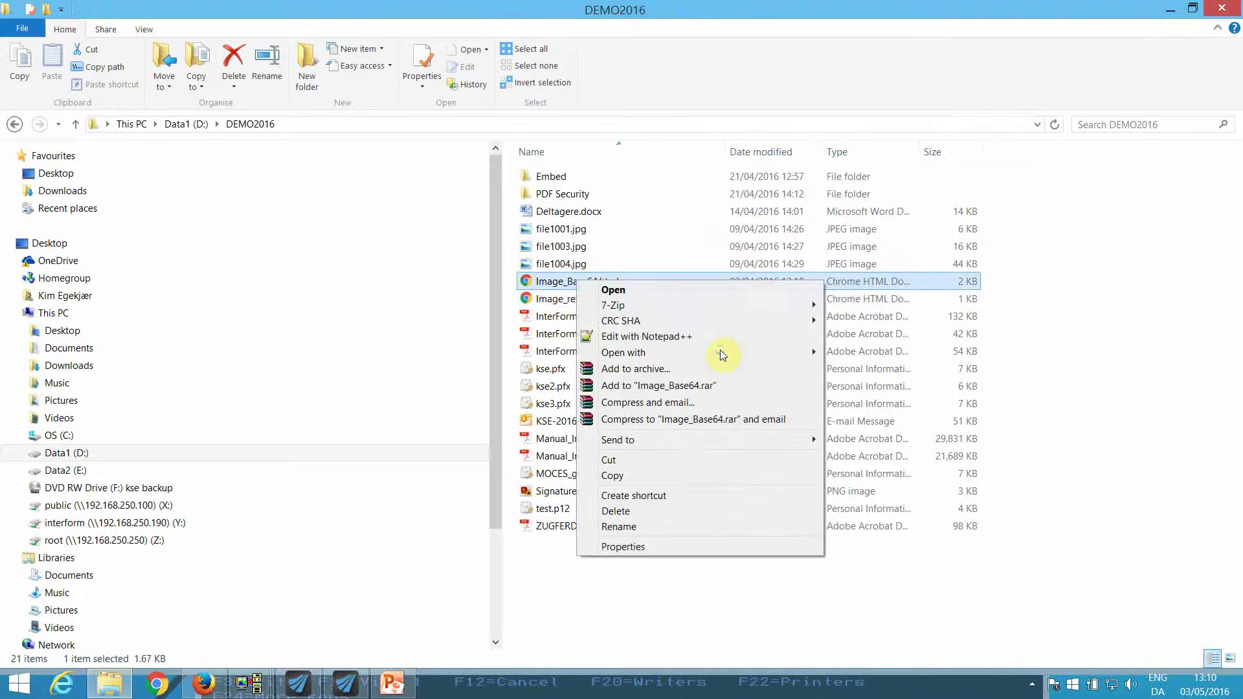
pyautogui.click(638, 338)
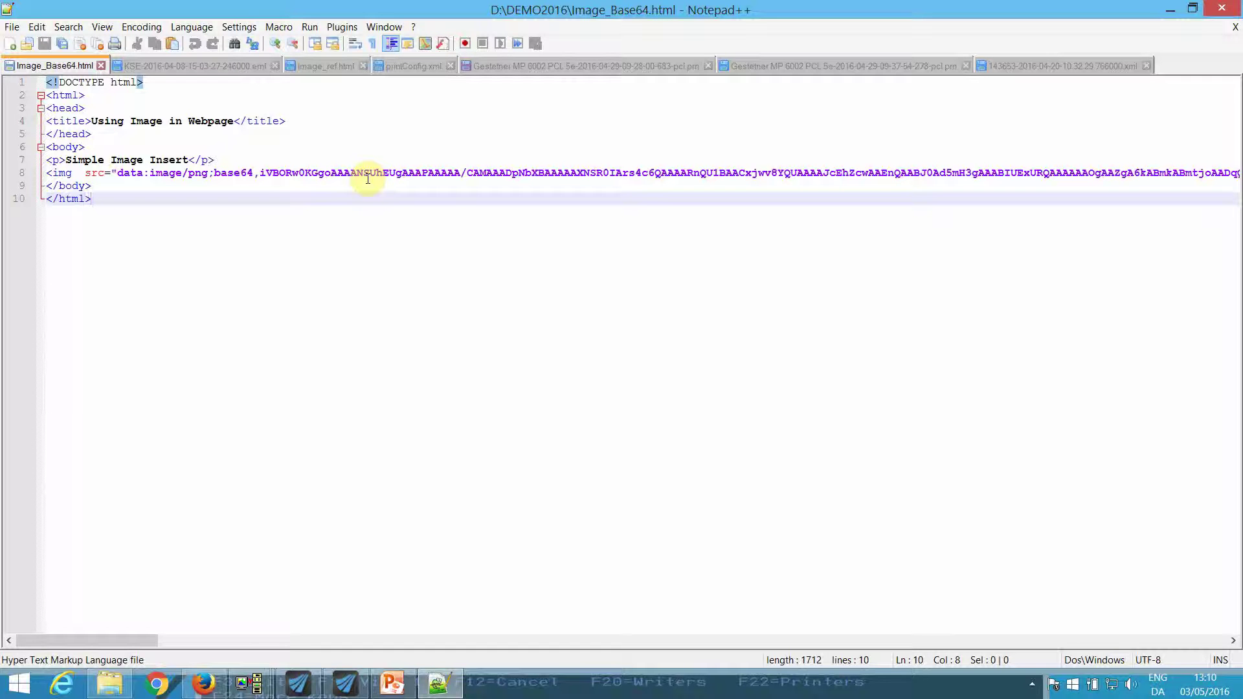
pyautogui.click(1222, 8)
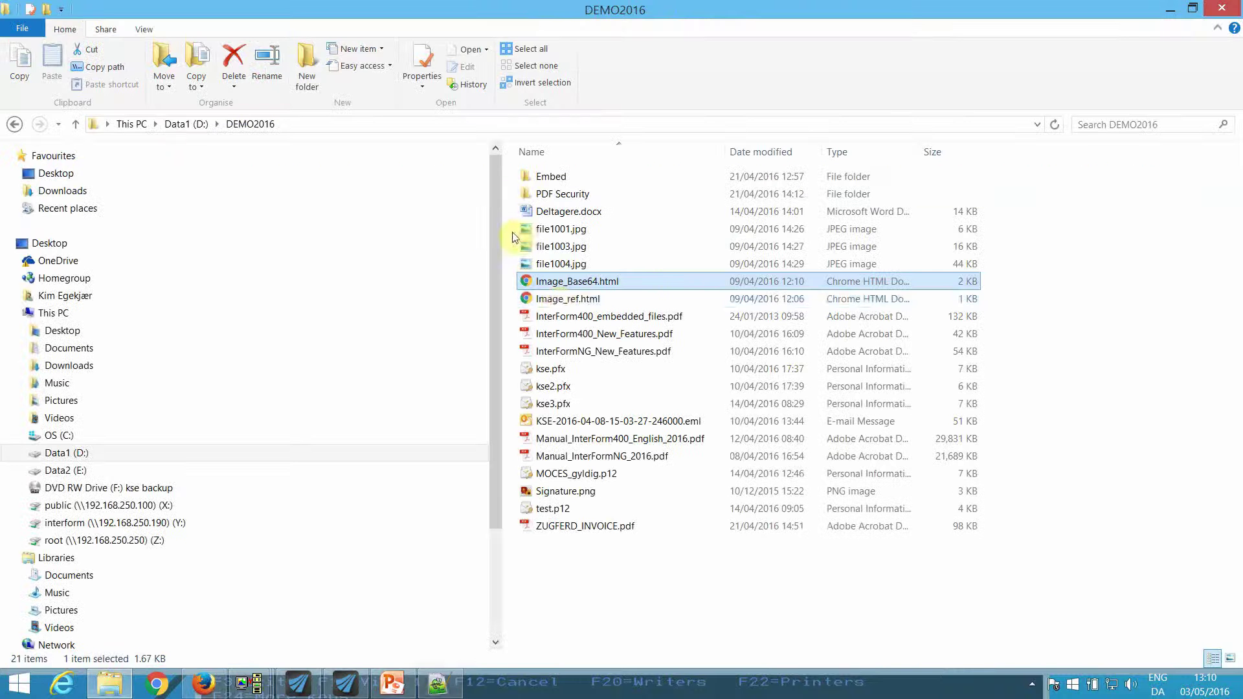
pyautogui.doubleClick(574, 285)
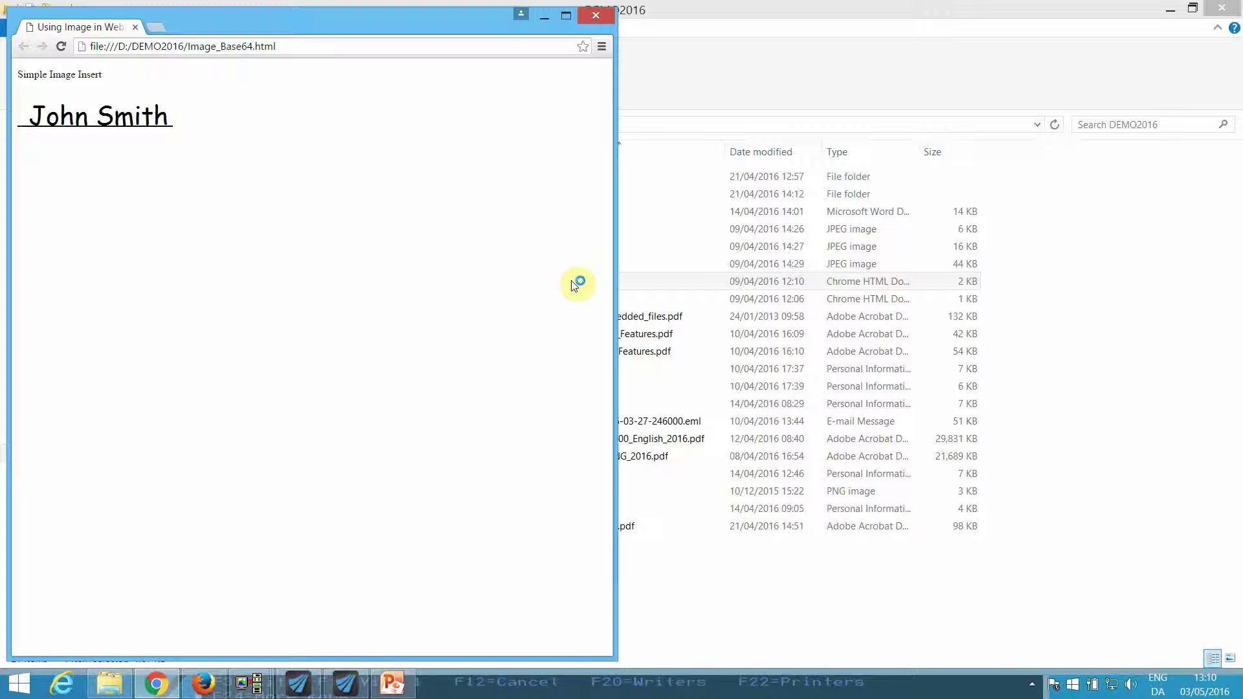
pyautogui.click(749, 22)
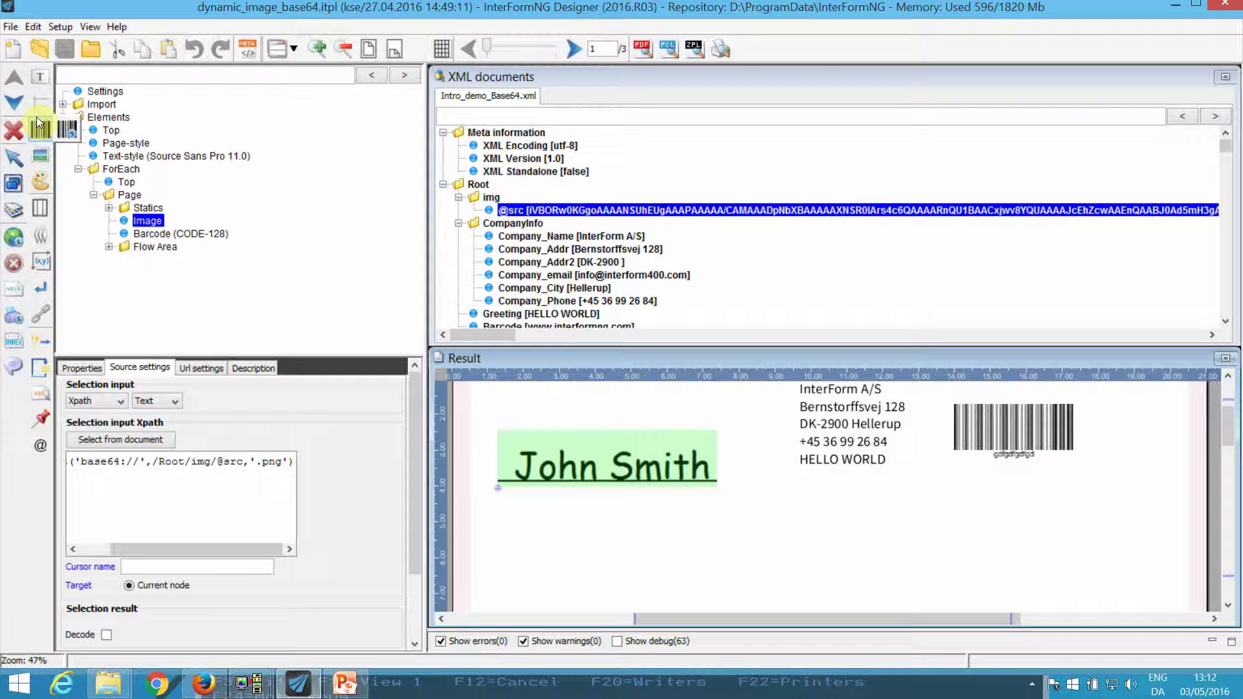
# Expand the imported XML documents of the template and show the properties of the dynamic XML document.
pyautogui.click(63, 104)
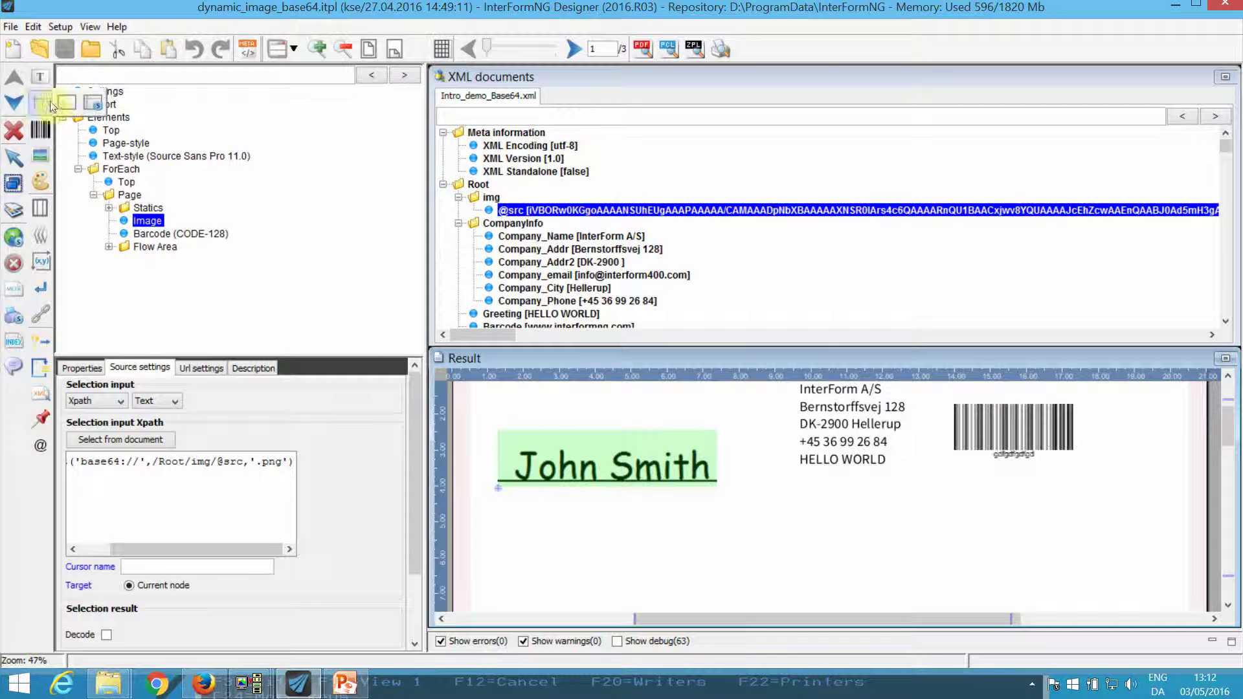
pyautogui.click(64, 104)
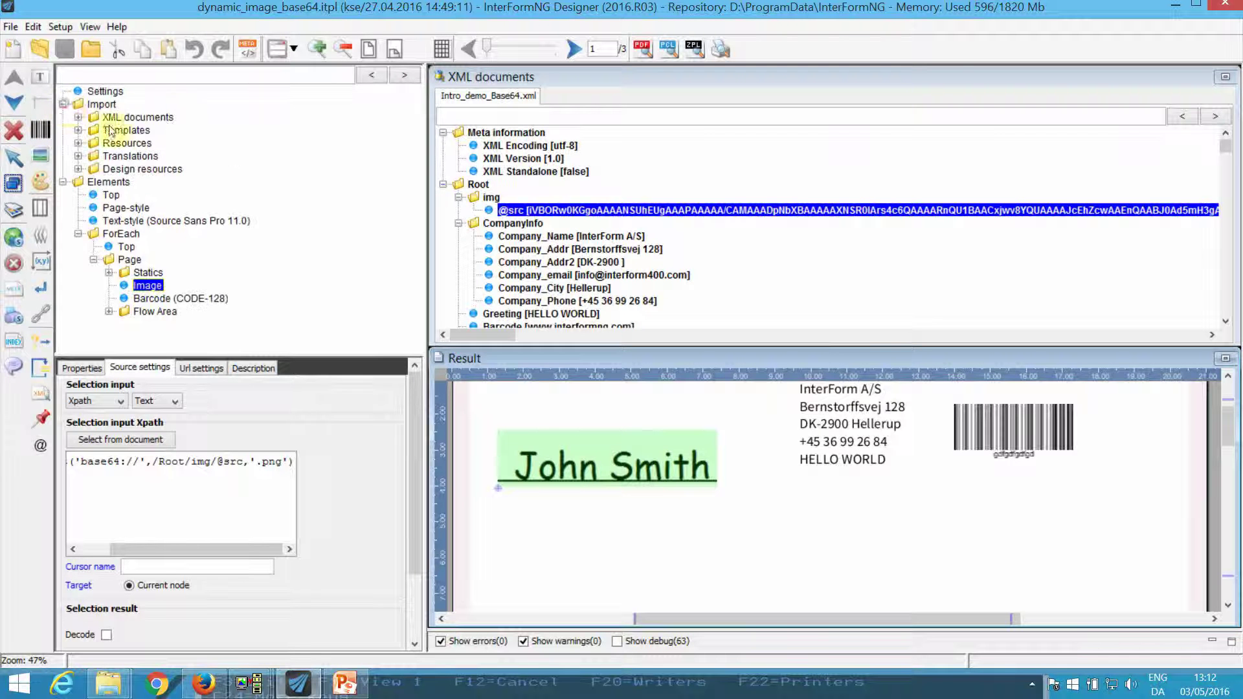
pyautogui.click(127, 116)
pyautogui.click(78, 117)
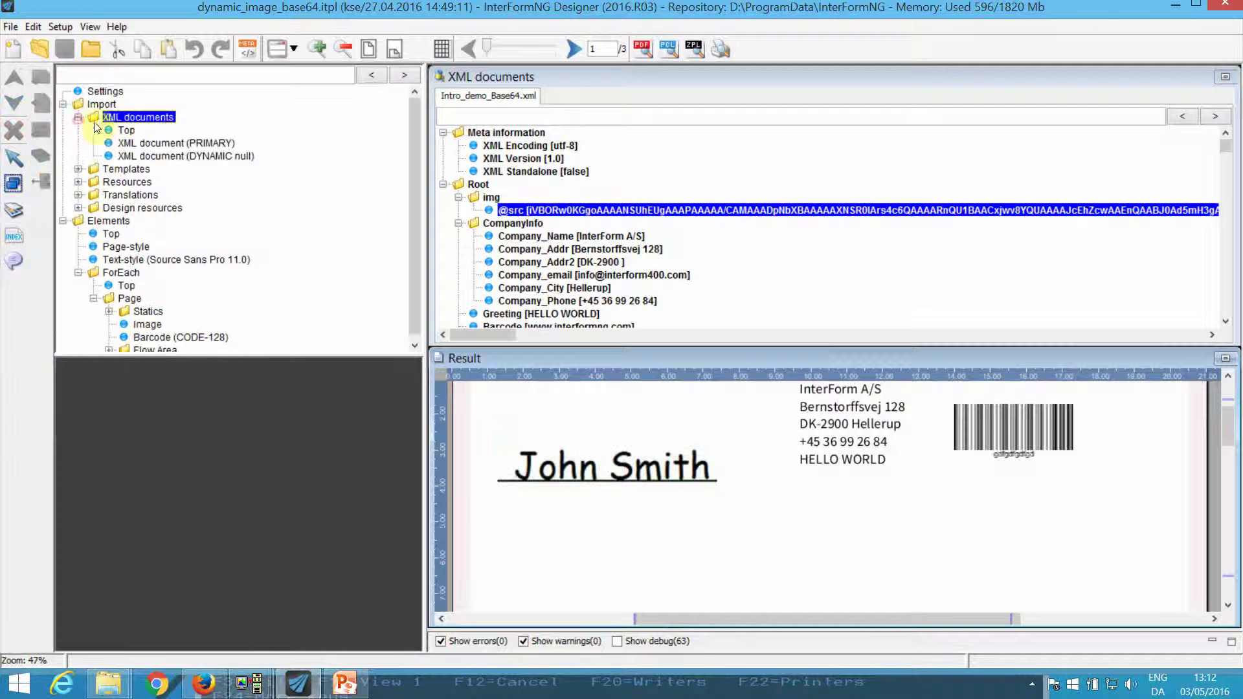
pyautogui.click(148, 156)
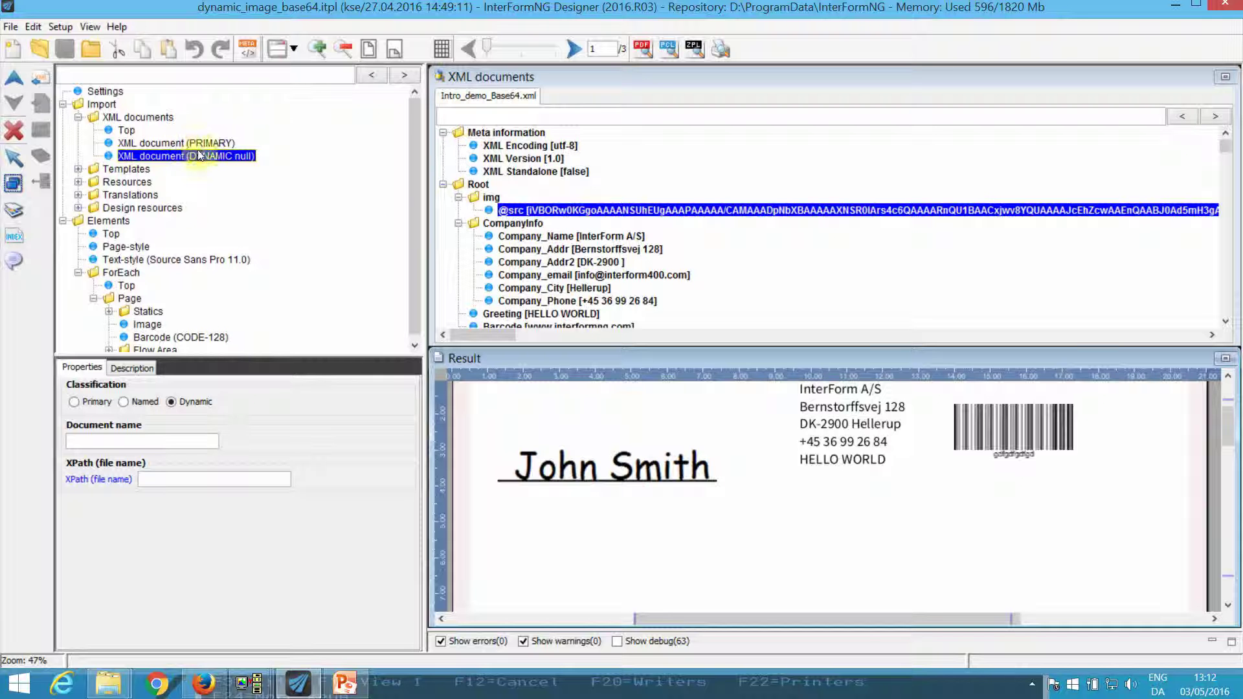
# Try the Named classification for the secondary XML document, return it to Dynamic and activate its XPath file name entry.
pyautogui.click(124, 403)
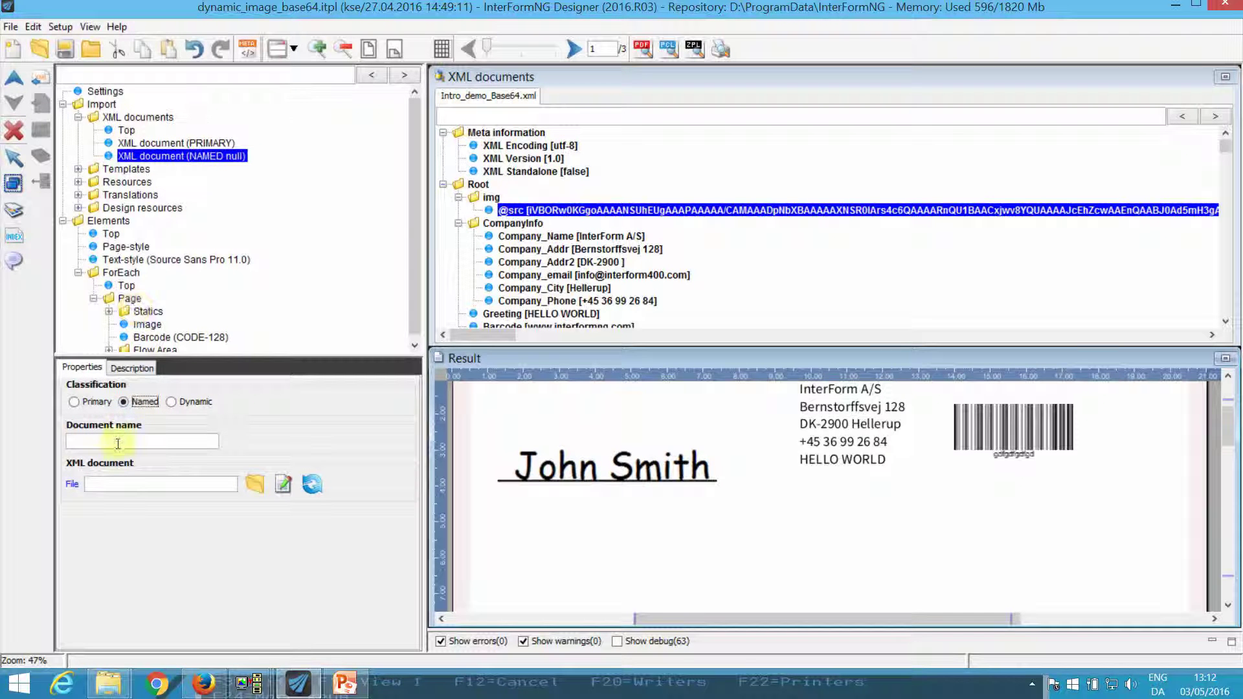
pyautogui.click(172, 403)
pyautogui.click(201, 478)
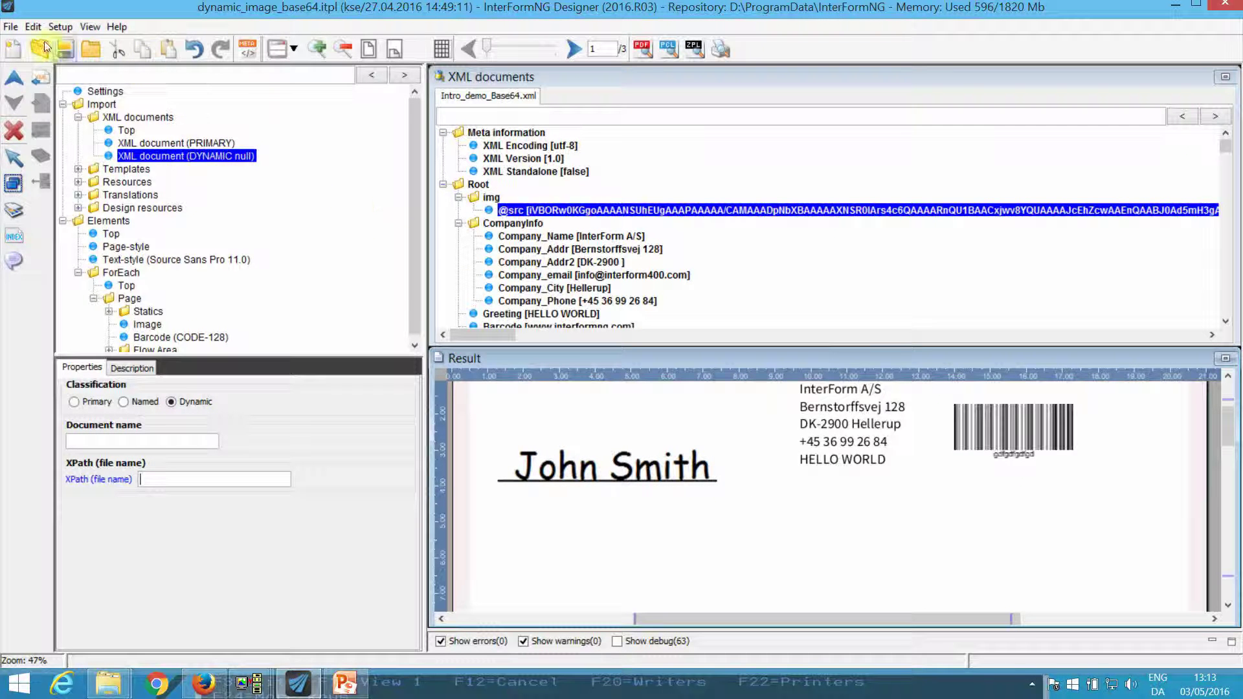
# Open the recent template main.itpl and select the included subtemplate element in the result to view its properties.
pyautogui.click(10, 28)
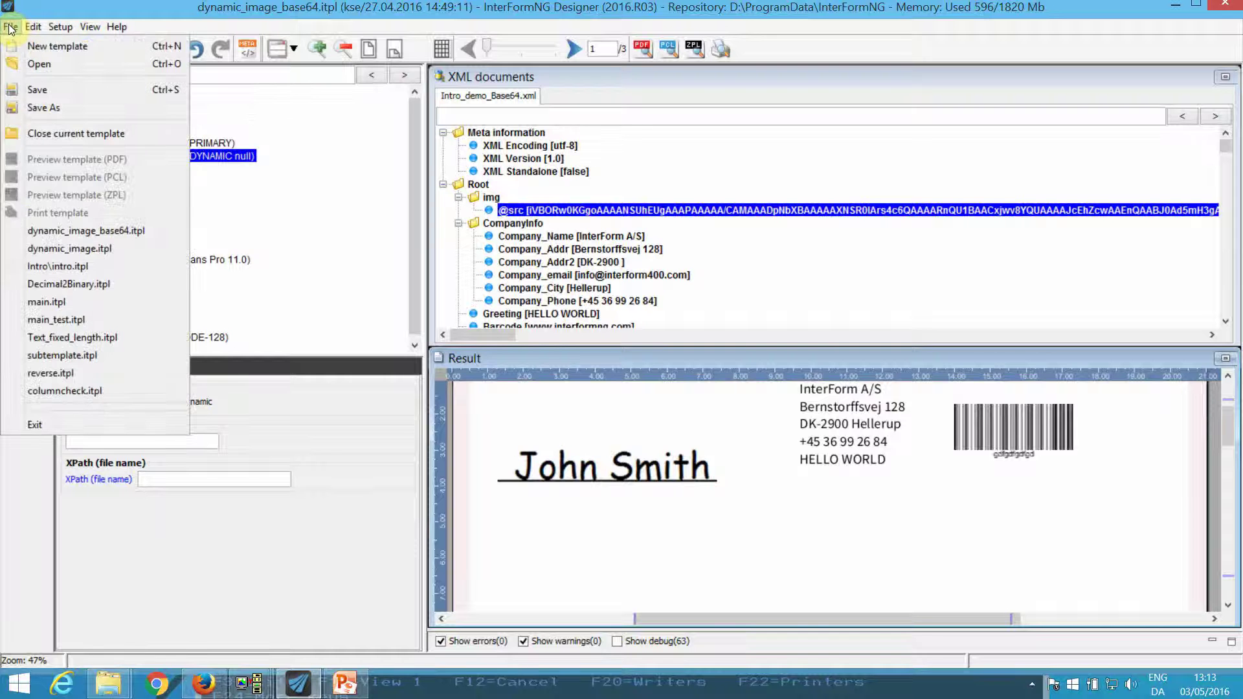
pyautogui.click(46, 302)
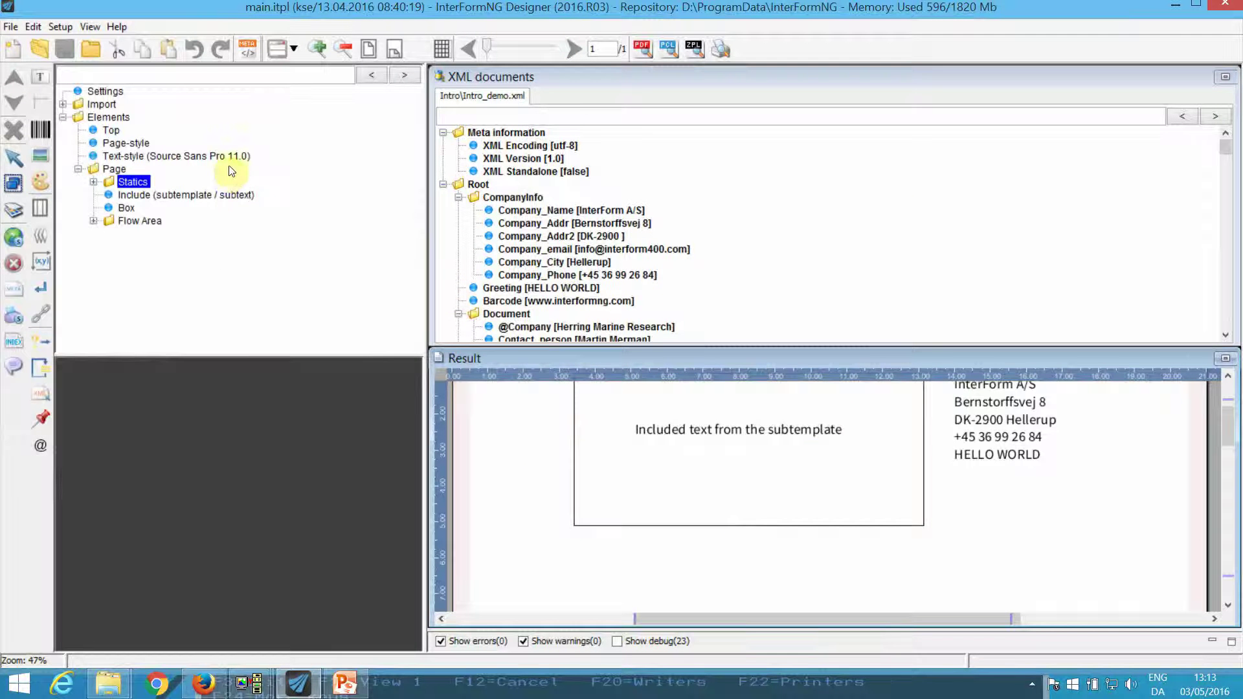
pyautogui.click(726, 422)
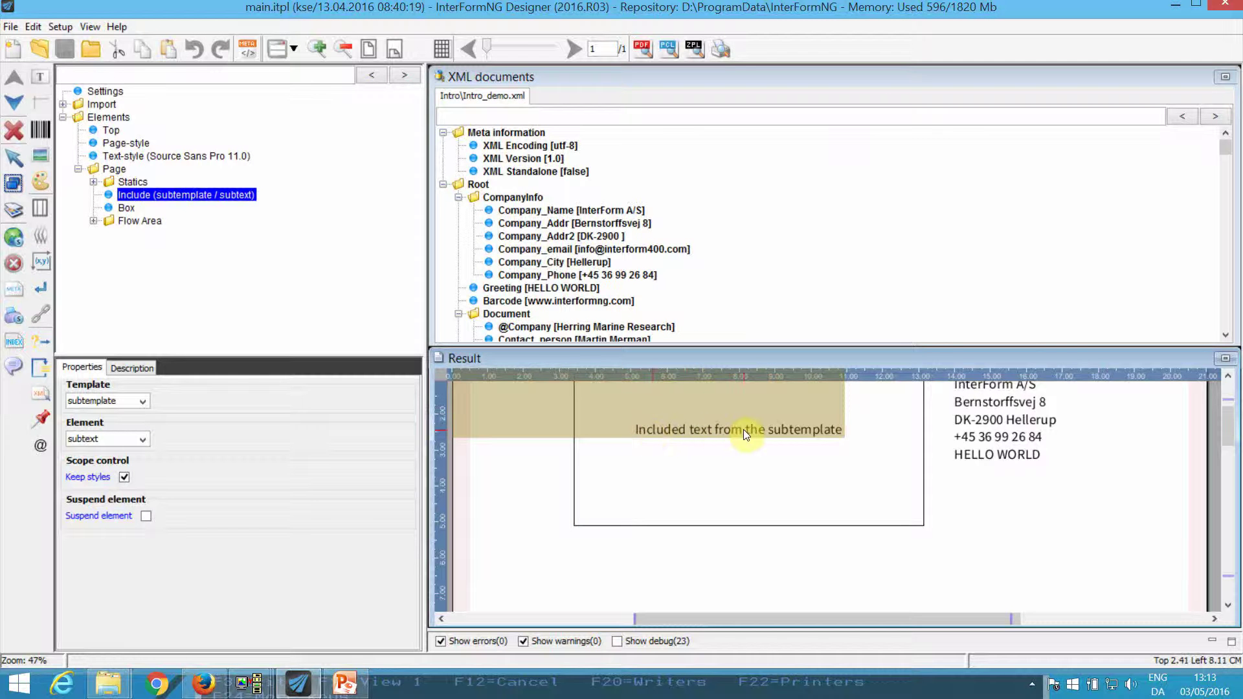
pyautogui.moveTo(728, 430); pyautogui.dragTo(265, 146)
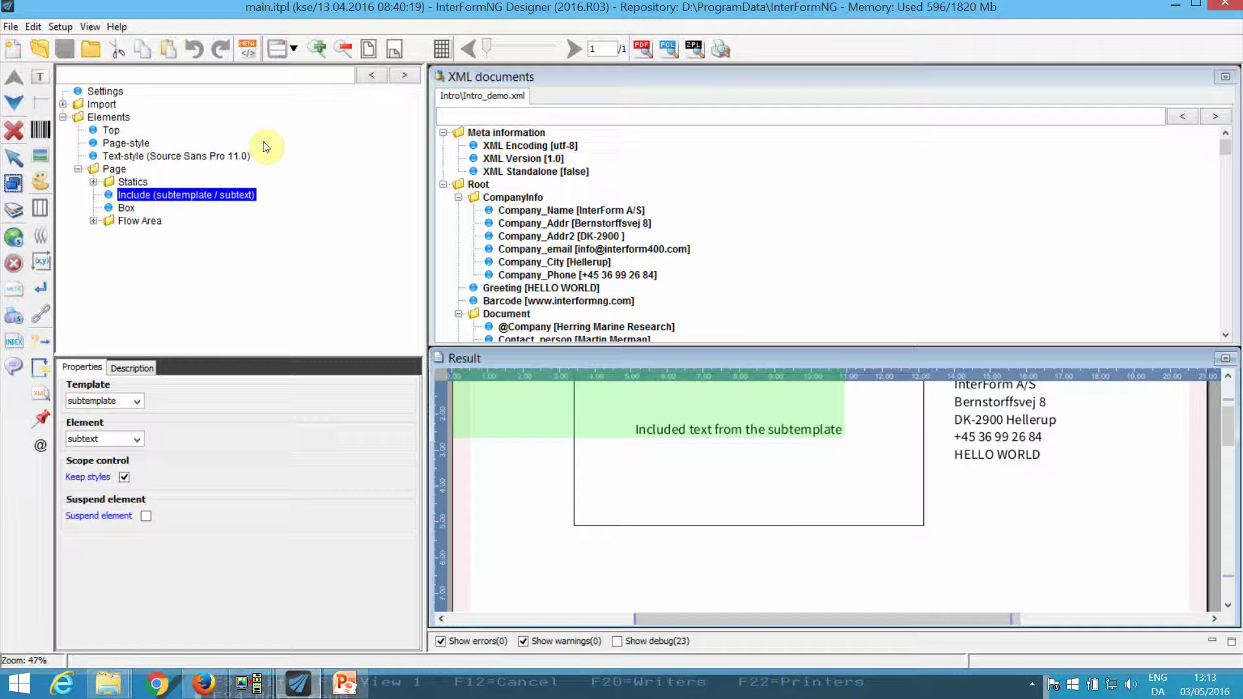
# Locate the imported template subtemplate.itpl among the imports of main.itpl and open it for editing in a second designer.
pyautogui.click(63, 104)
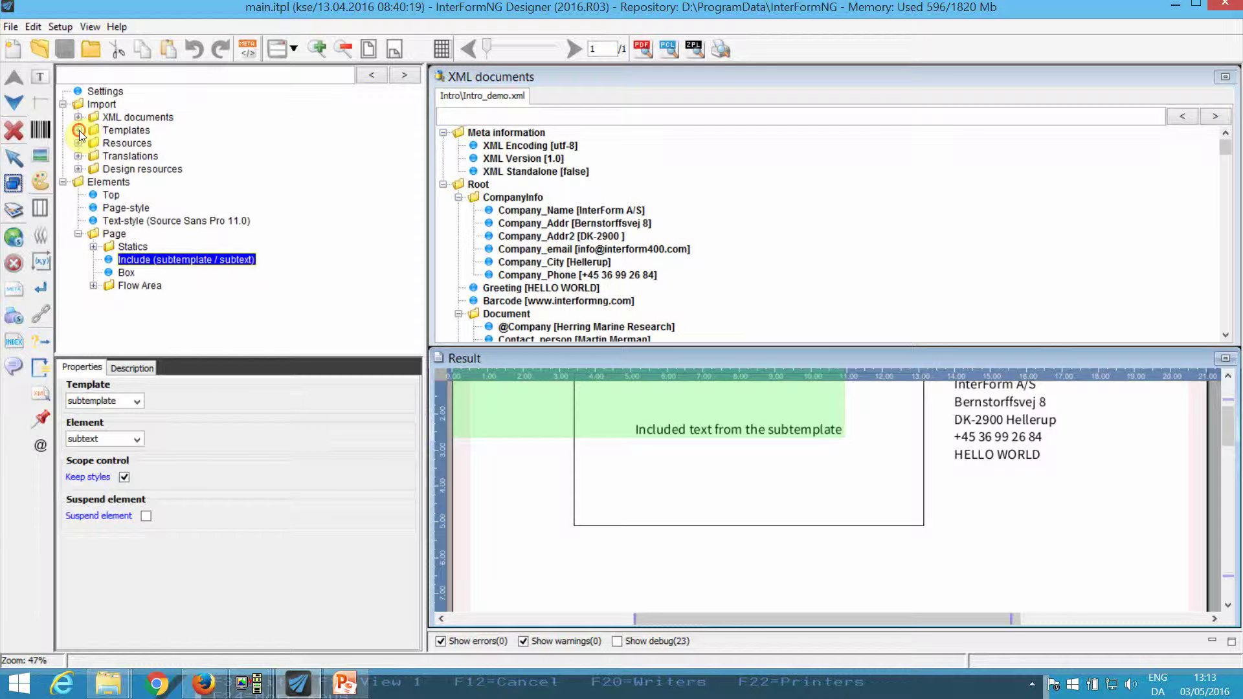
pyautogui.click(79, 132)
pyautogui.click(137, 156)
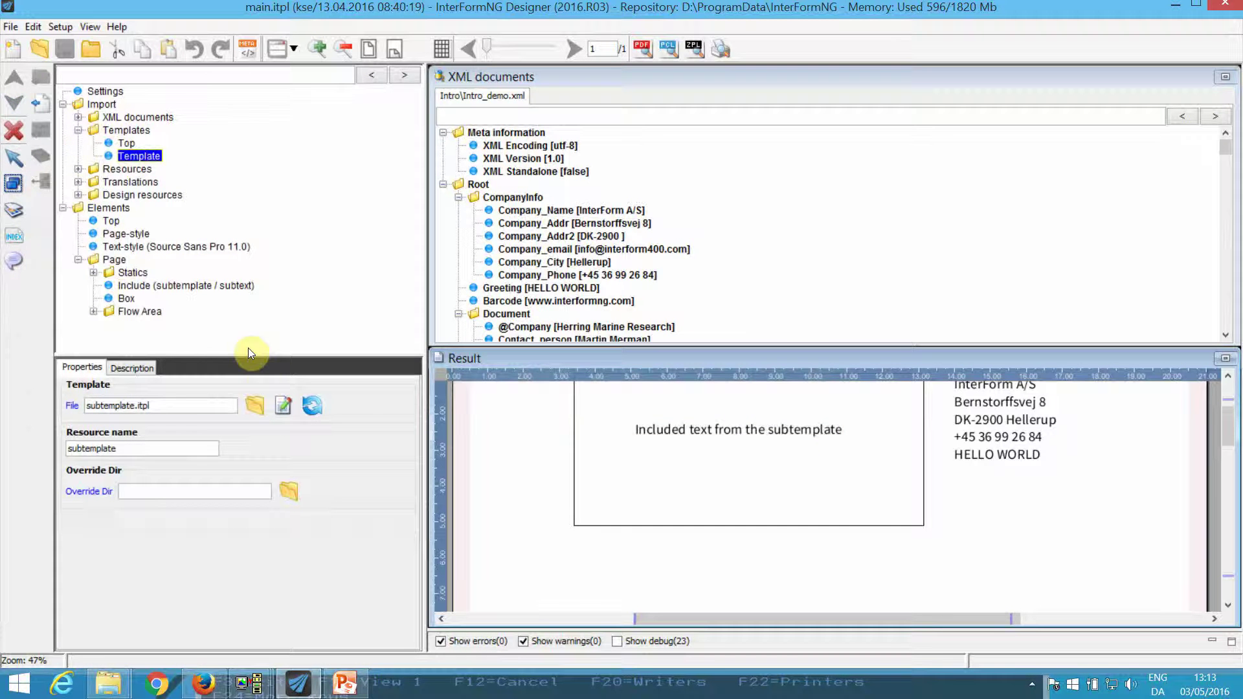
pyautogui.click(282, 407)
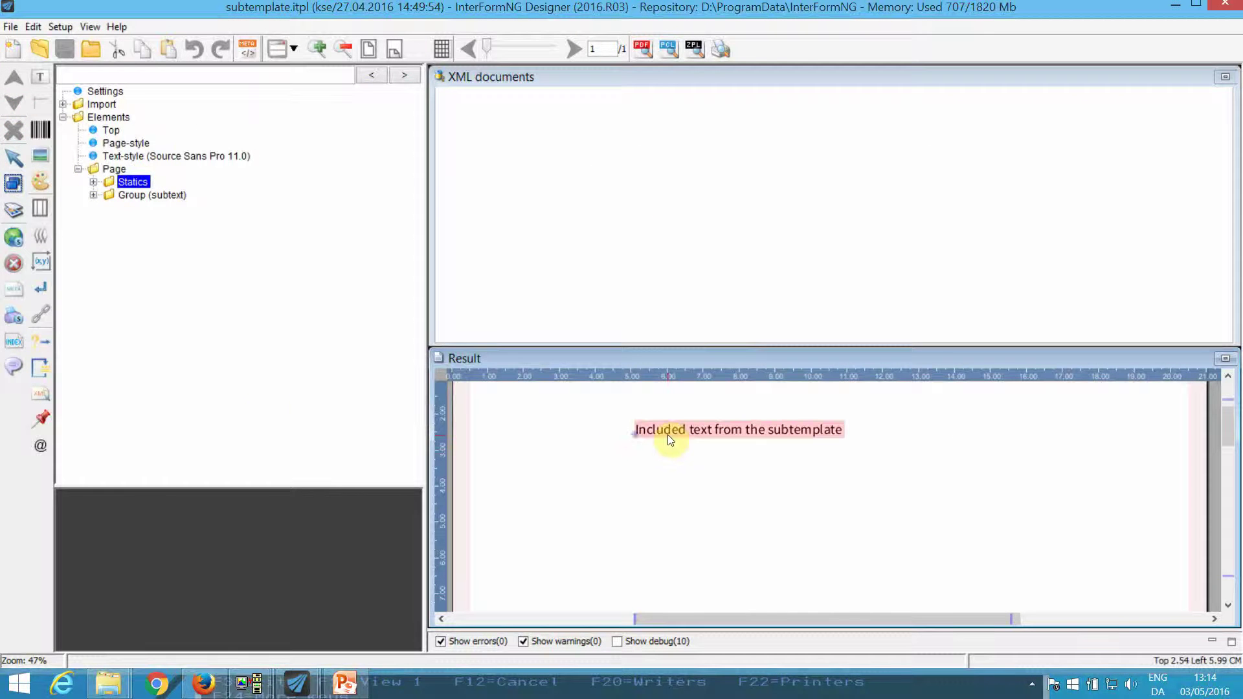
# Append "hfdghfghfdgh" to the constant text in the subtext group, save subtemplate.itpl and return to main.itpl.
pyautogui.click(669, 435)
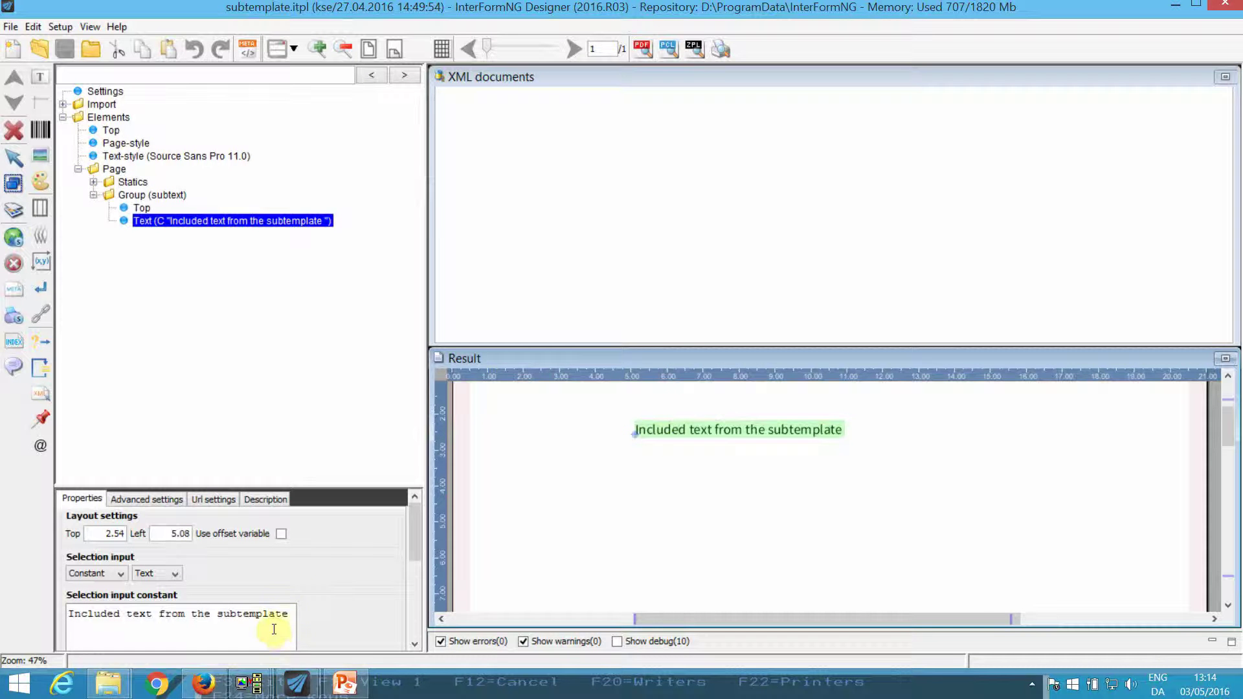
pyautogui.click(298, 612)
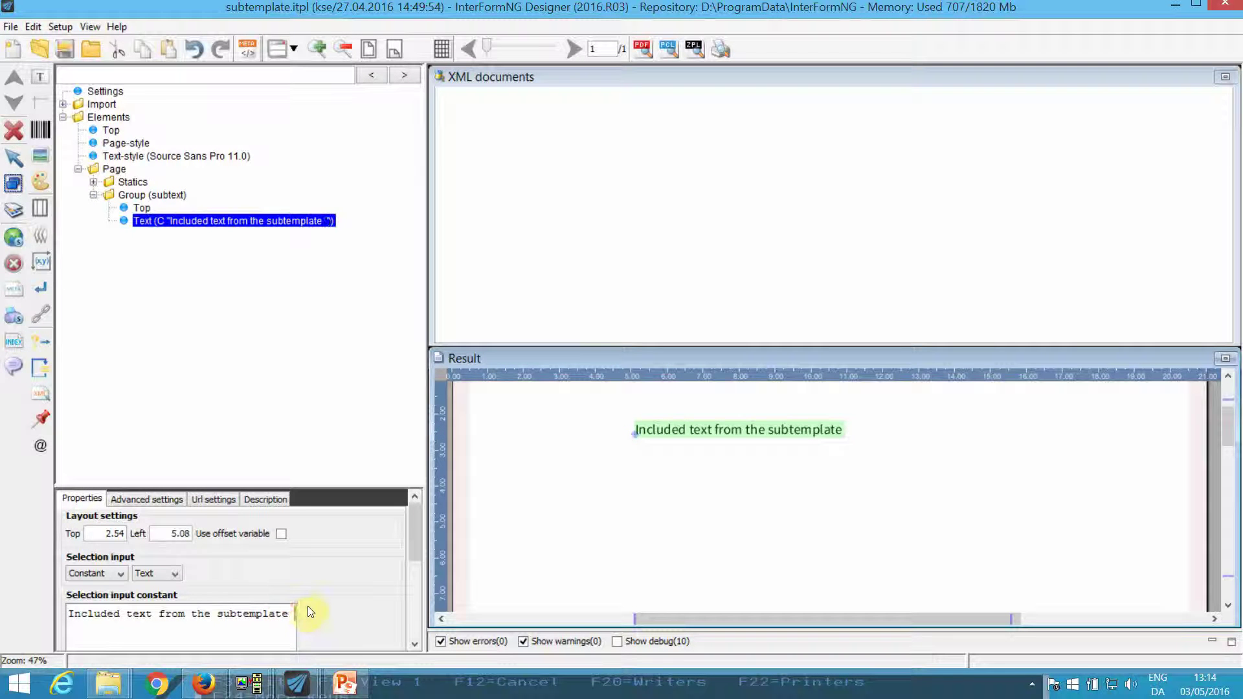
pyautogui.write('hfdghfghfdgh')
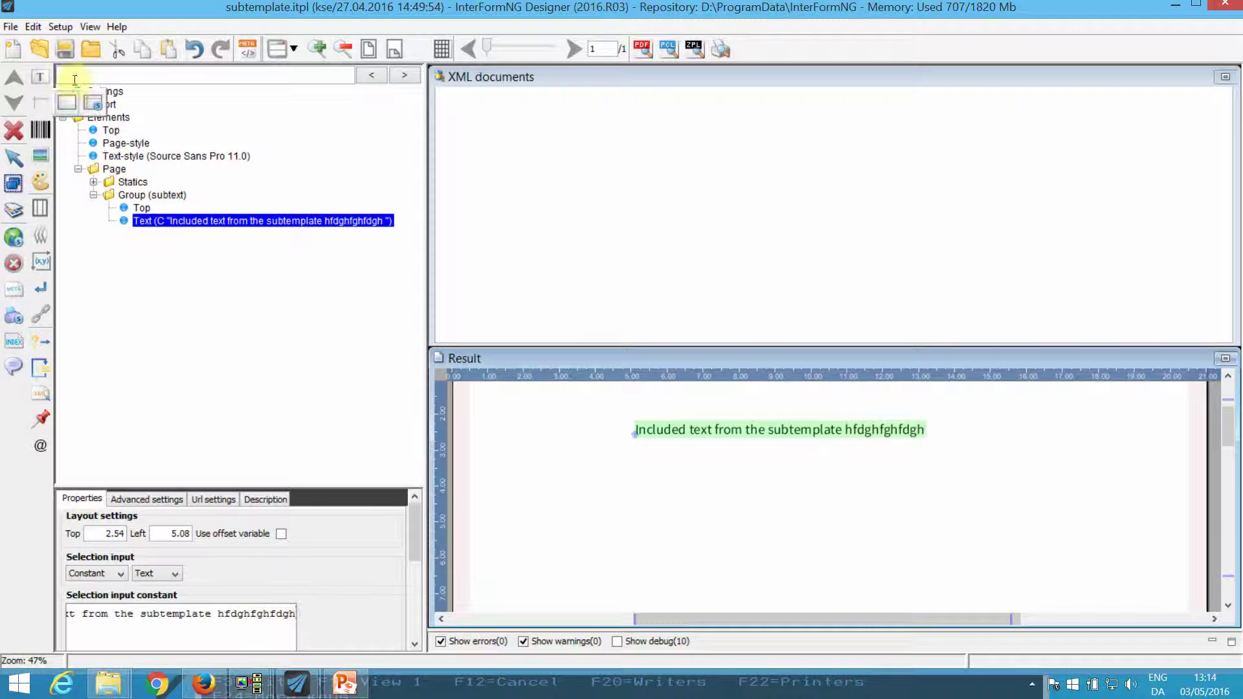
pyautogui.click(66, 49)
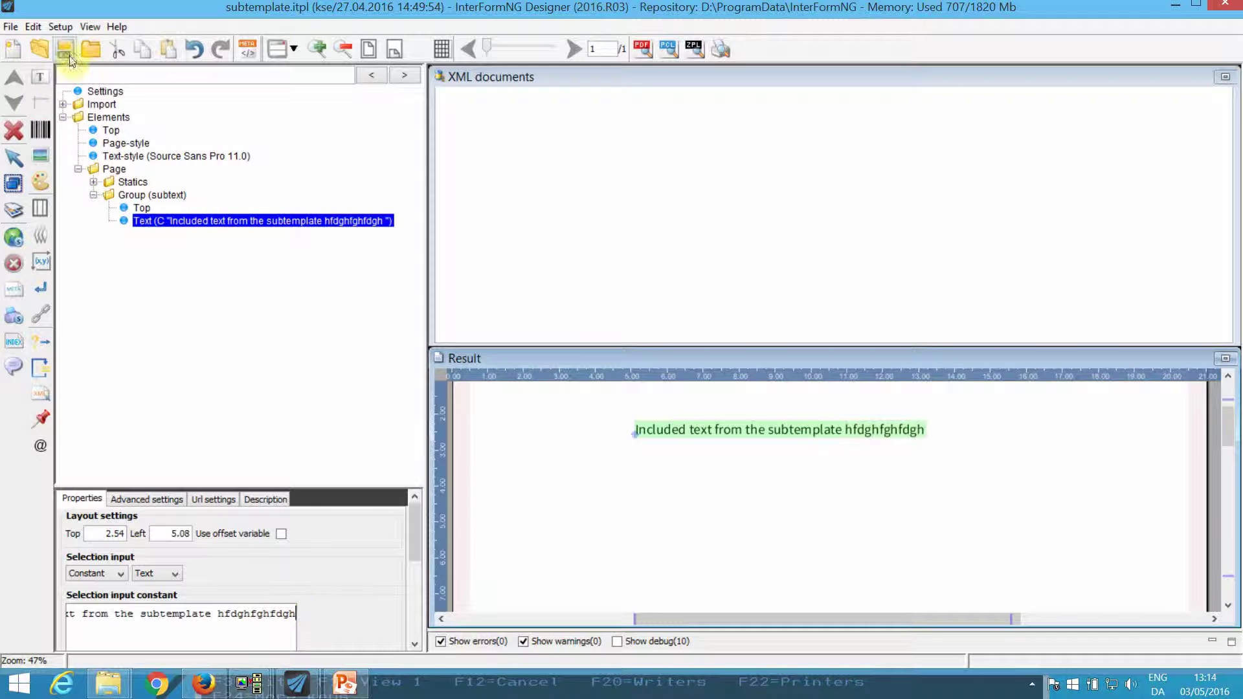
pyautogui.click(1180, 11)
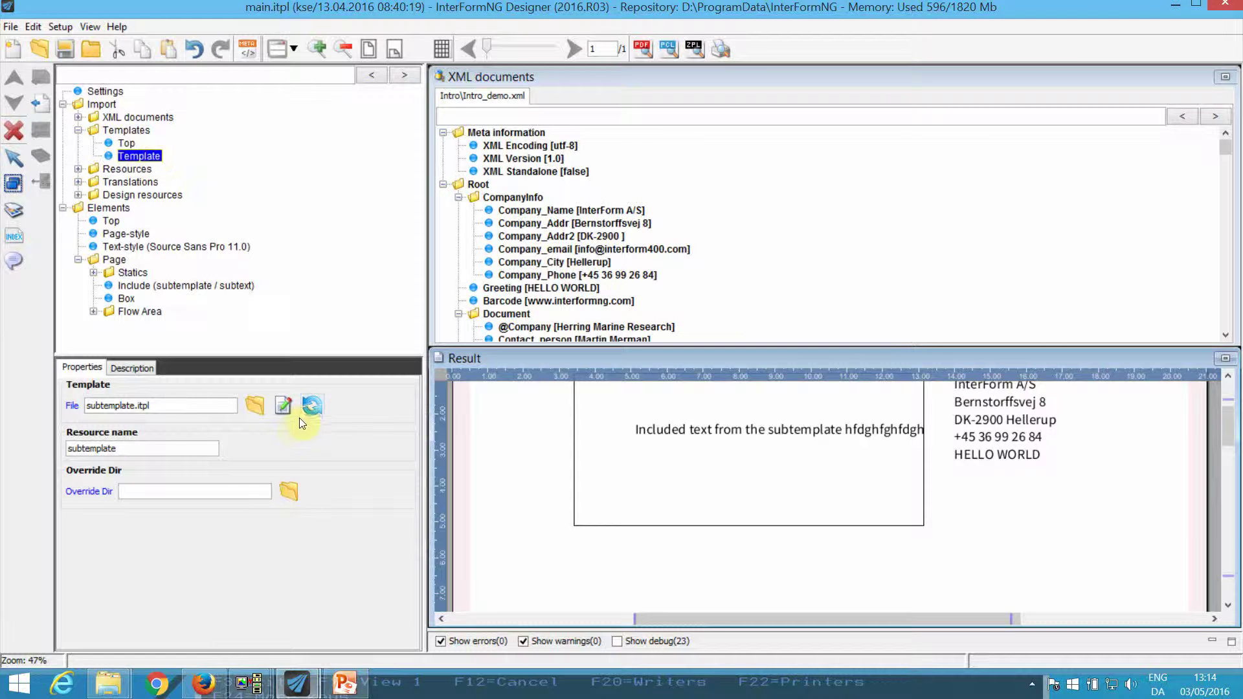
# Show the primary XML document's properties, then search the XML data for "ca" and cycle through the matches.
pyautogui.click(79, 117)
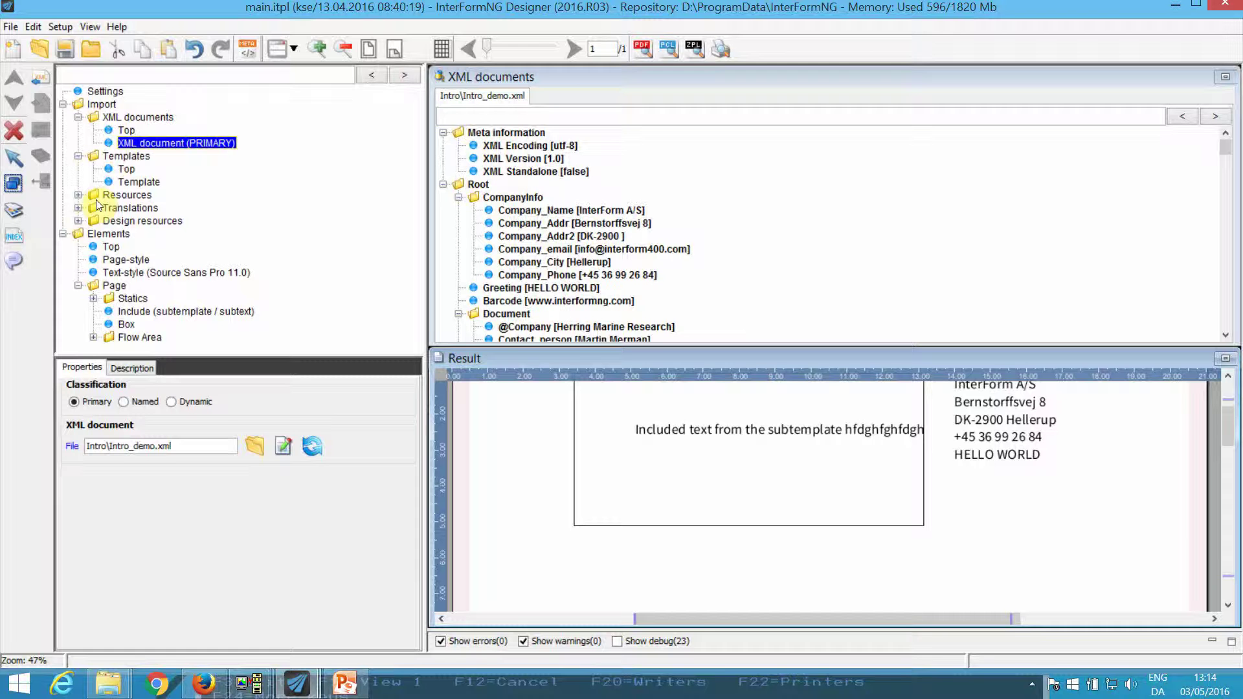
pyautogui.click(641, 111)
pyautogui.write('ca')
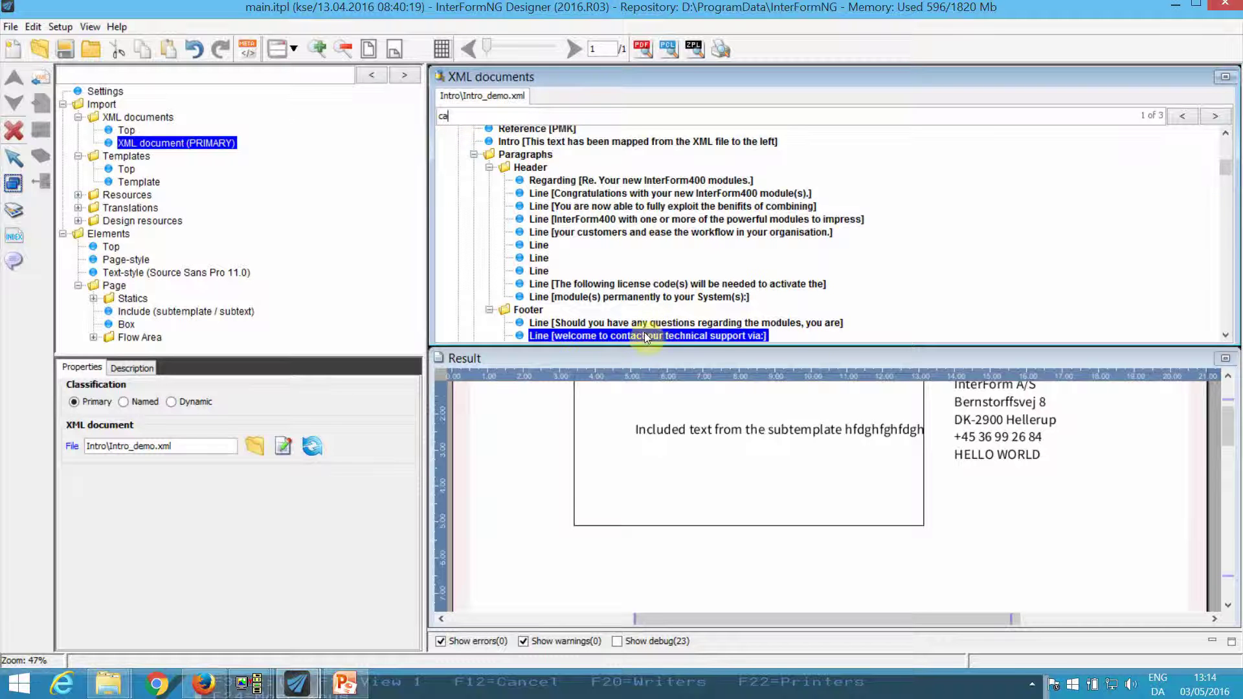
pyautogui.click(1217, 118)
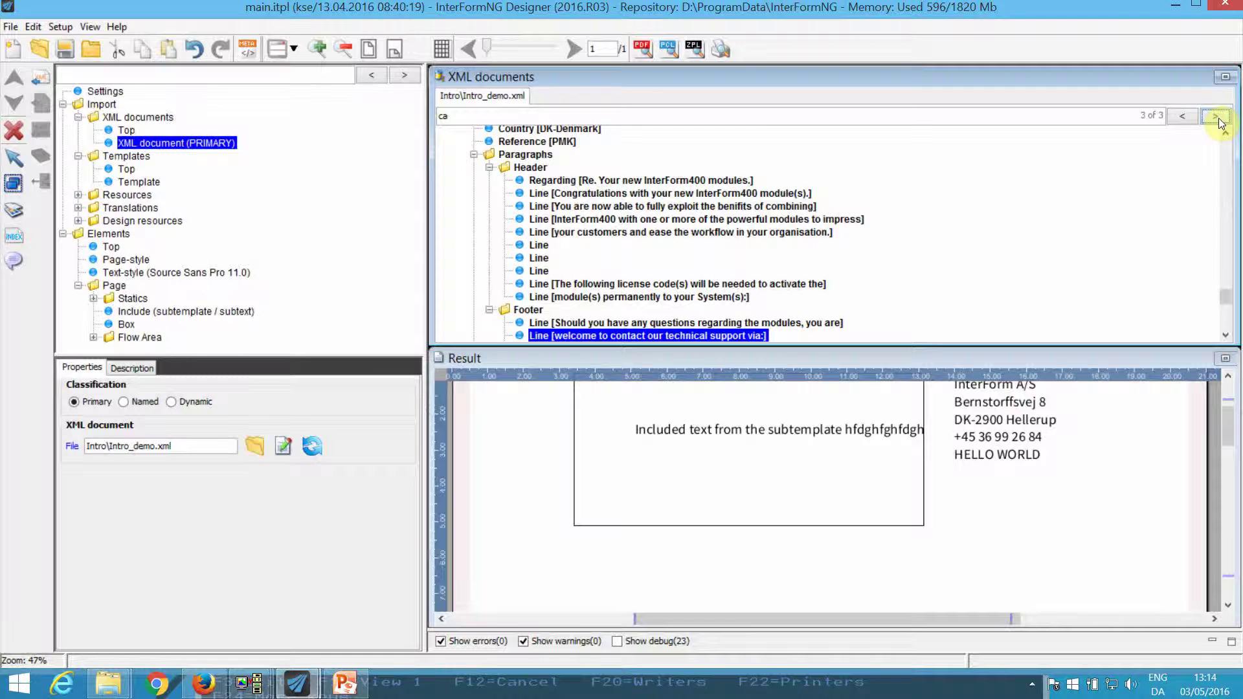
pyautogui.click(1217, 118)
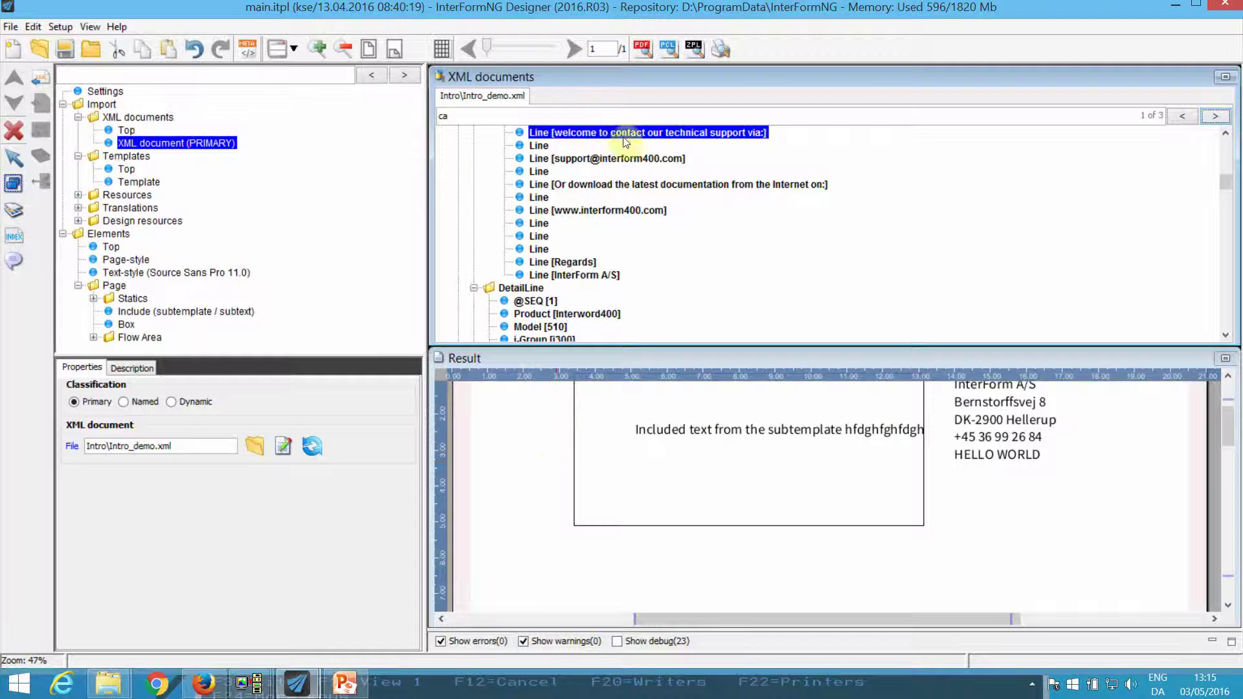
# Switch to the PowerPoint presentation, end the slide show and switch to the InterFormNG workflow settings in Firefox.
pyautogui.hotkey('alt', 'Tab')
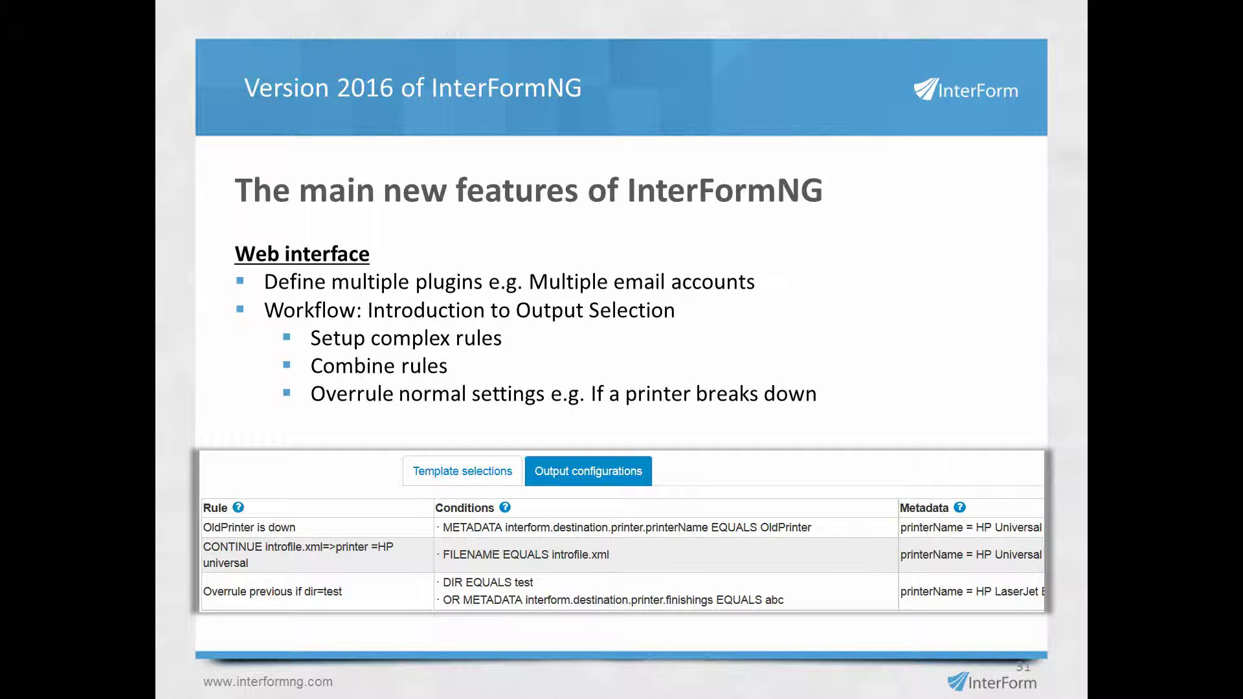
pyautogui.press('Escape')
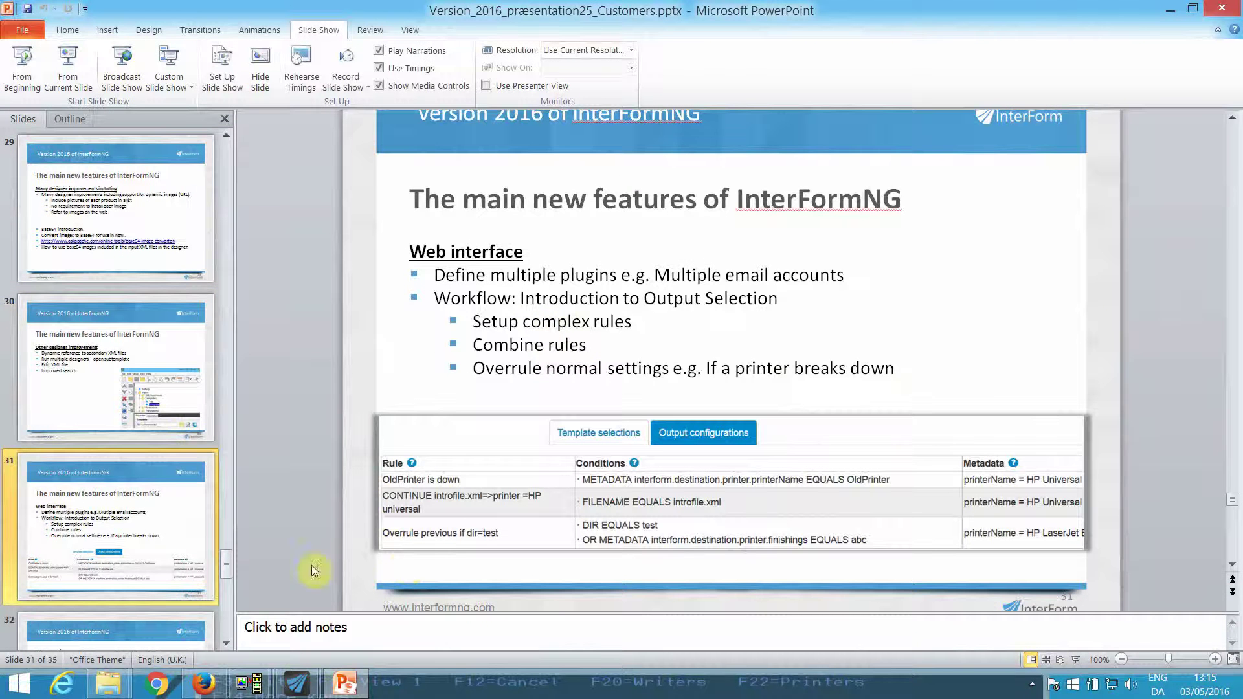
pyautogui.click(190, 692)
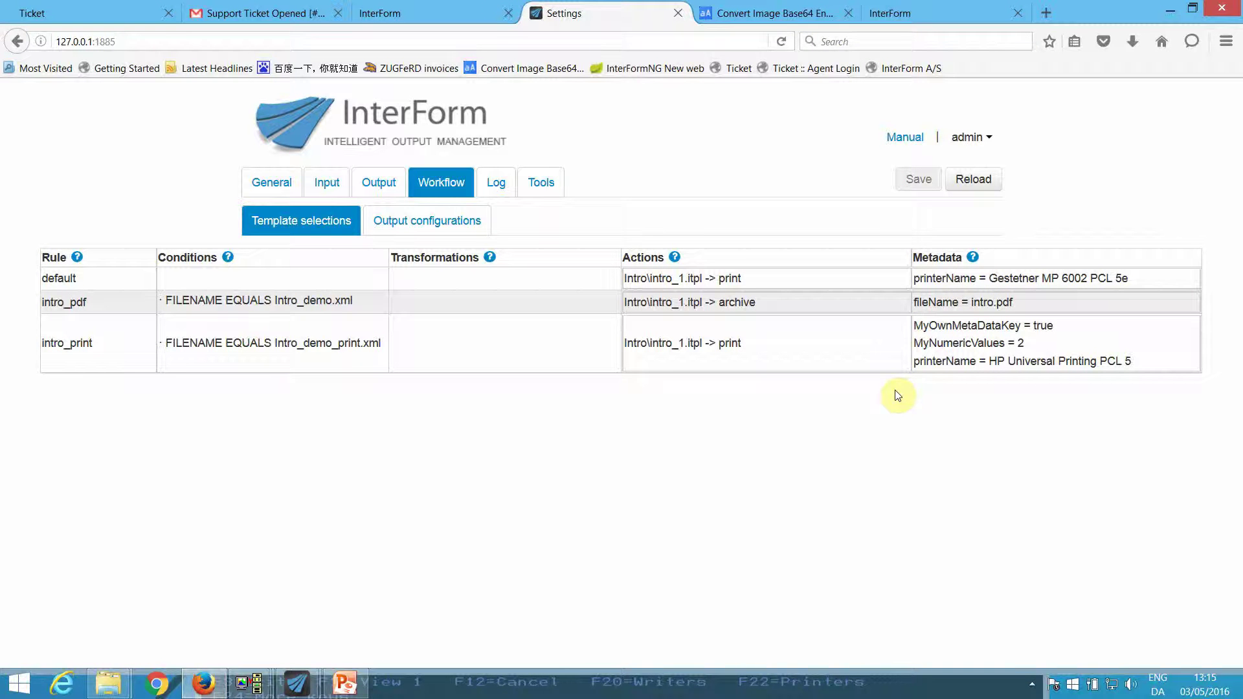
# Compare the workflow's template selections with its output configurations, and examine the Continue option of the introfile.xml printer rule.
pyautogui.click(425, 222)
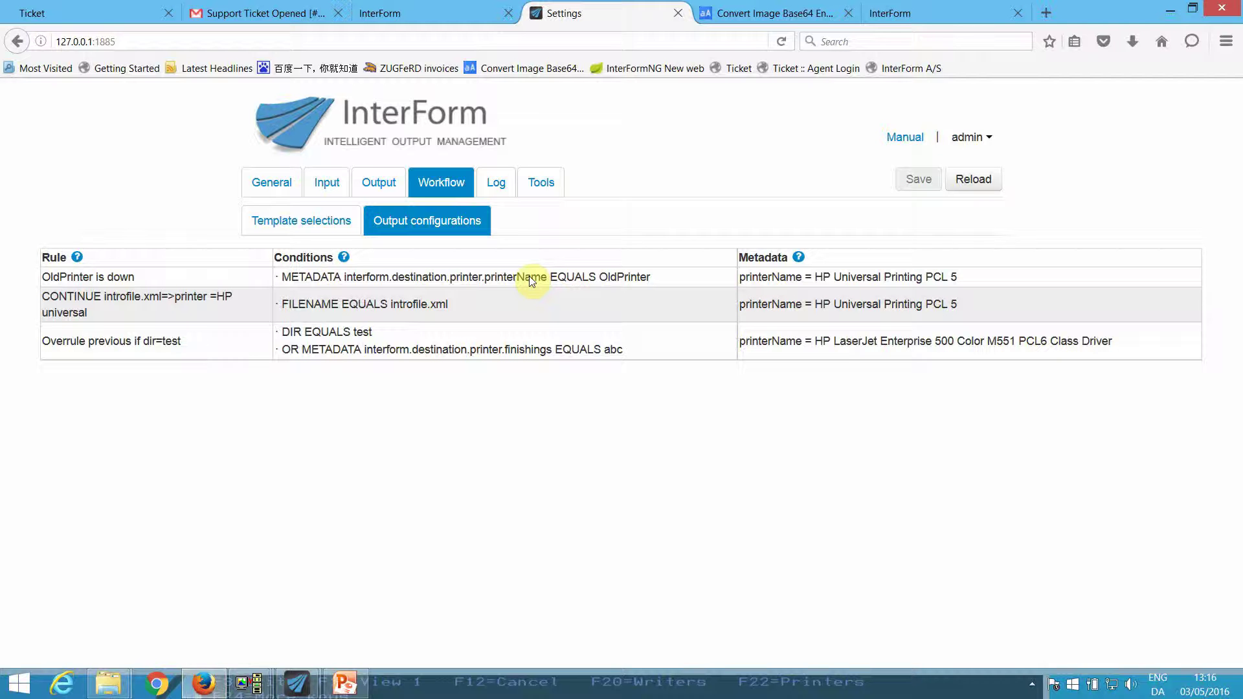
pyautogui.click(313, 228)
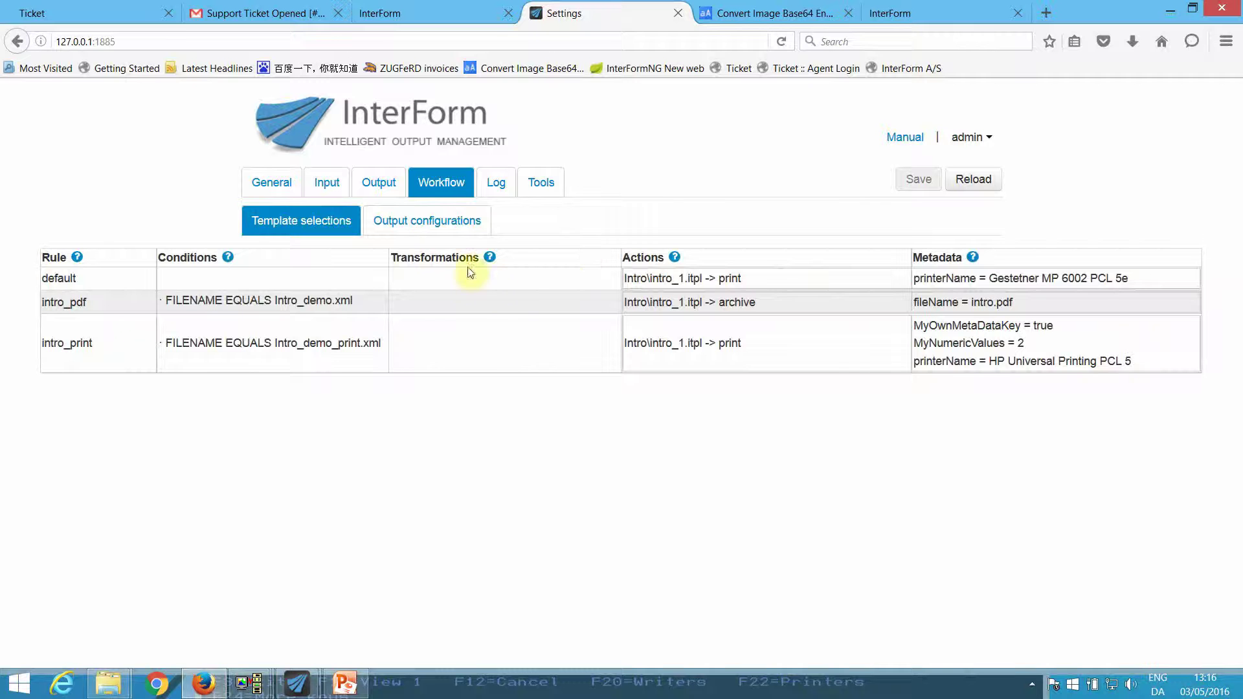
pyautogui.click(426, 224)
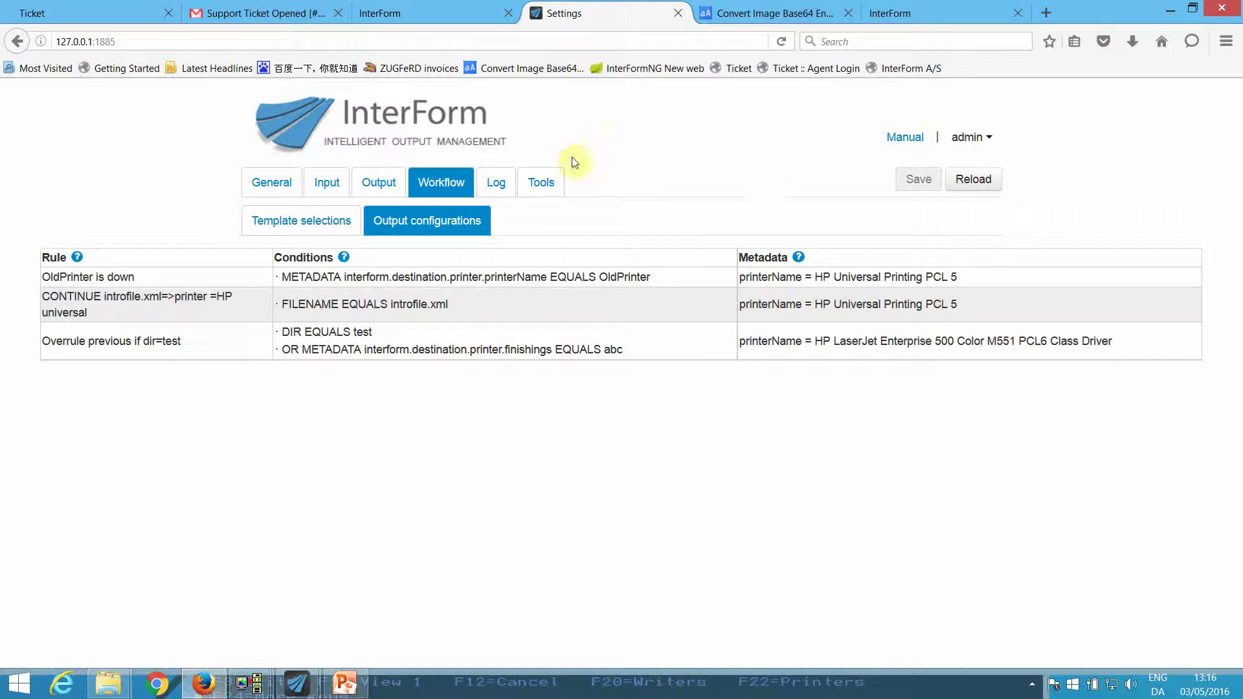
pyautogui.click(277, 374)
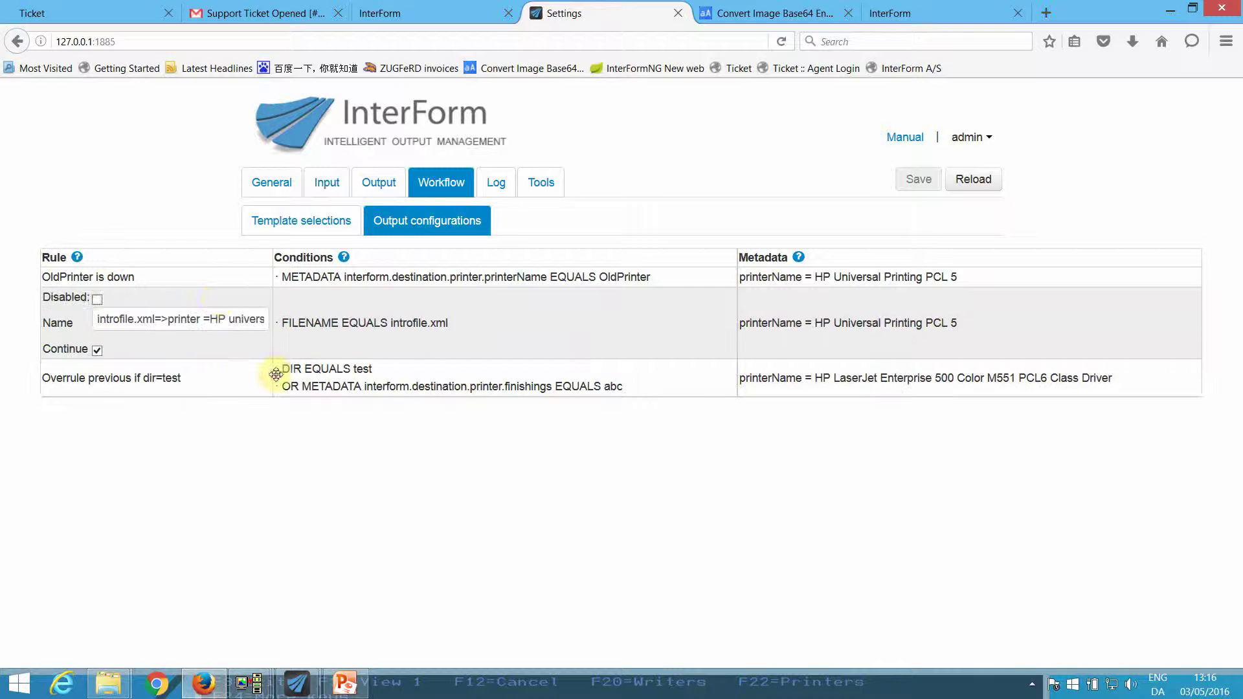
pyautogui.click(97, 351)
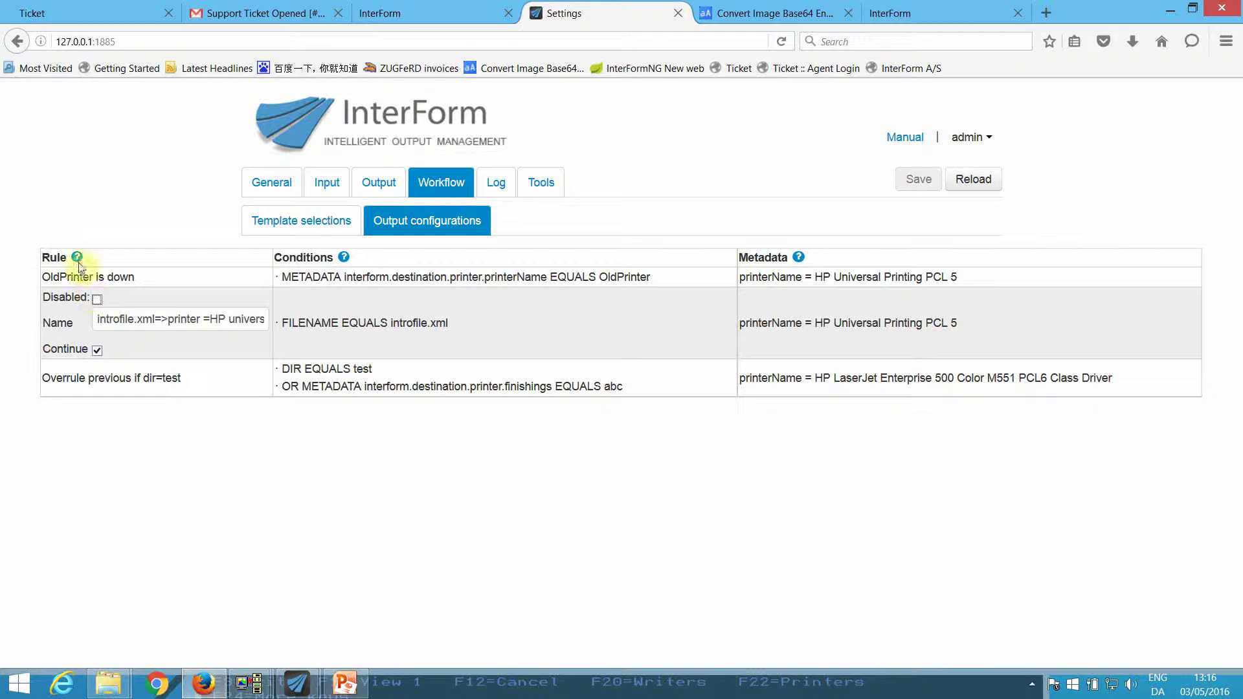